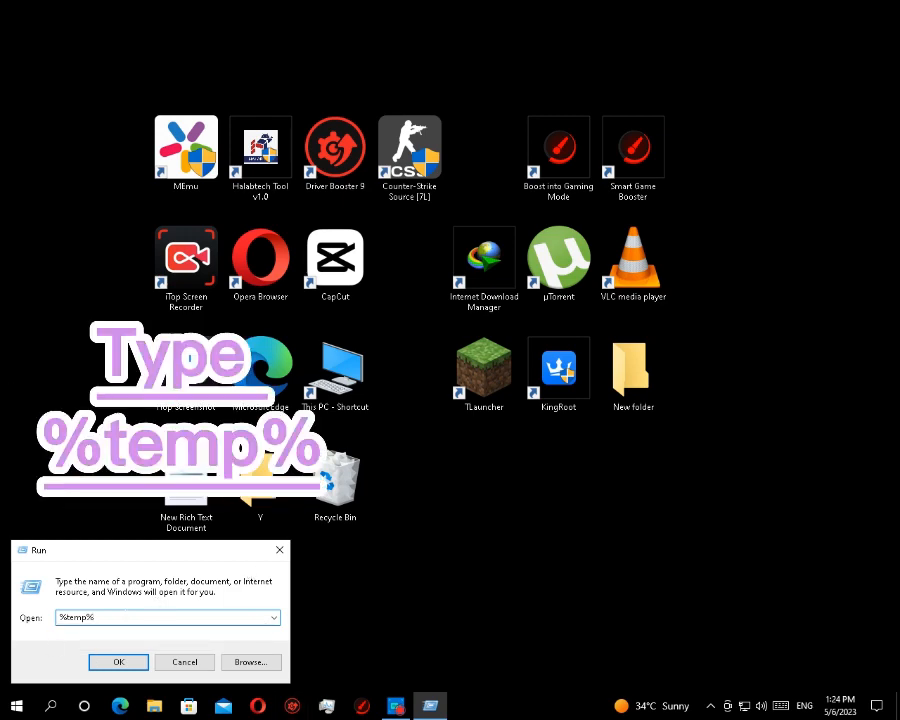
Step: Open the %temp% folder from the Run dialog and look over its files
left_click_drag(395, 605, 304, 330)
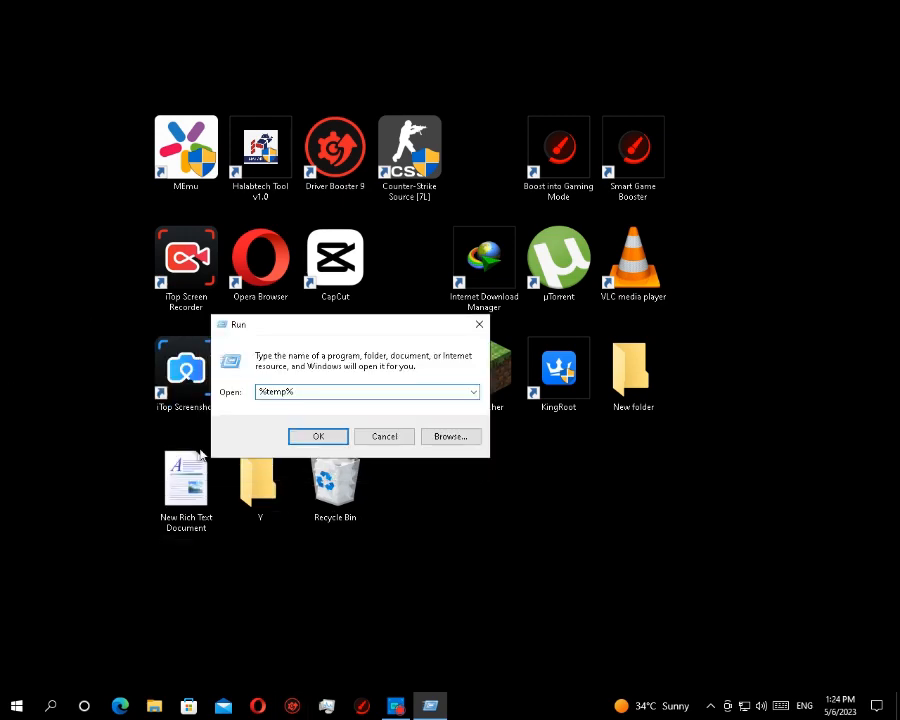
left_click(319, 440)
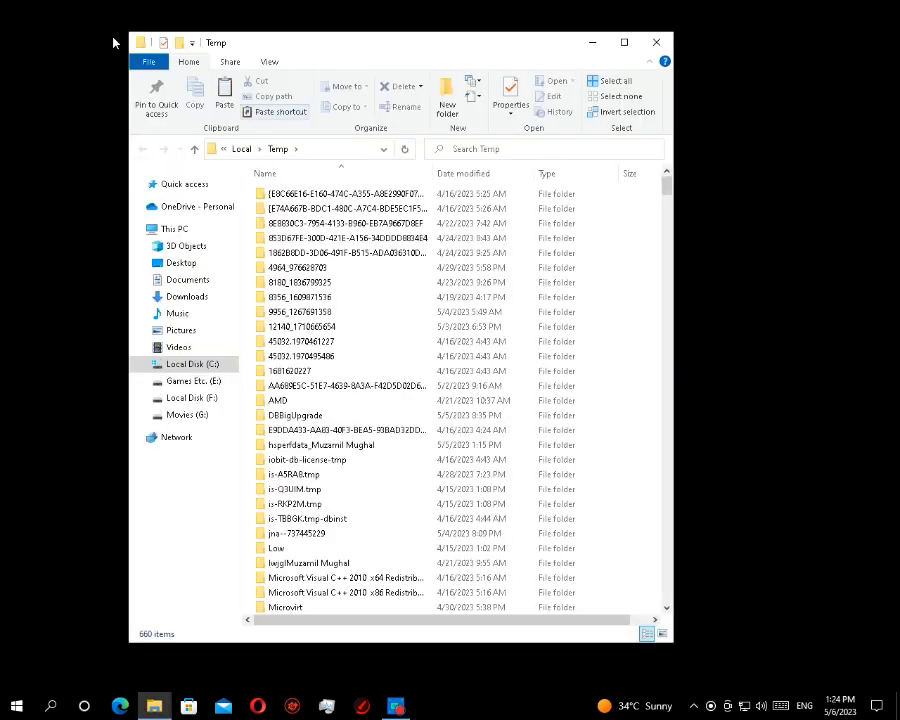
scroll(326, 322, "down", 6)
scroll(326, 322, "down", 20)
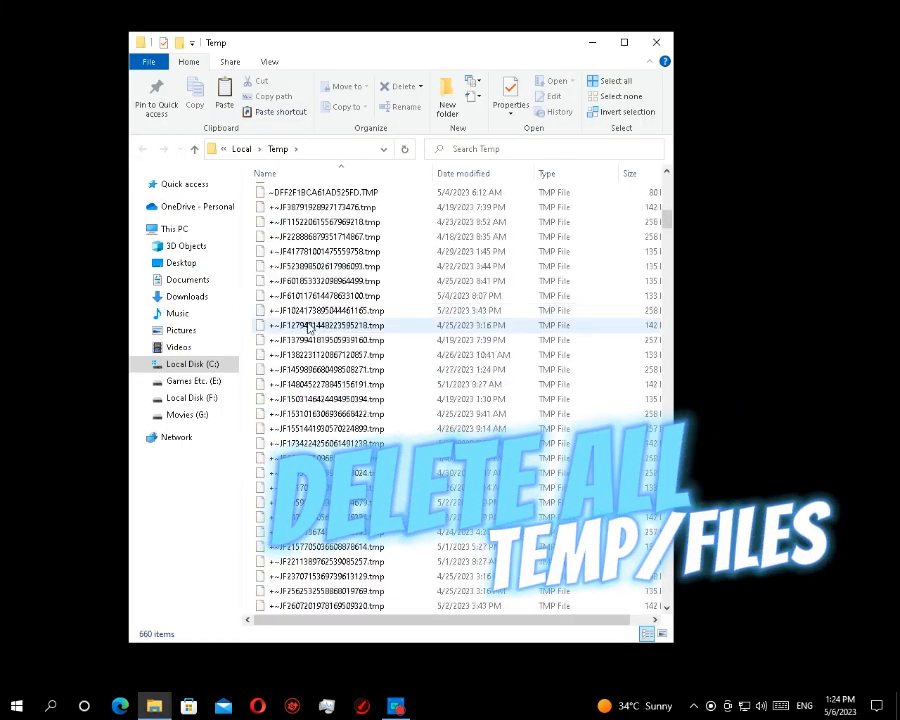
scroll(303, 356, "down", 14)
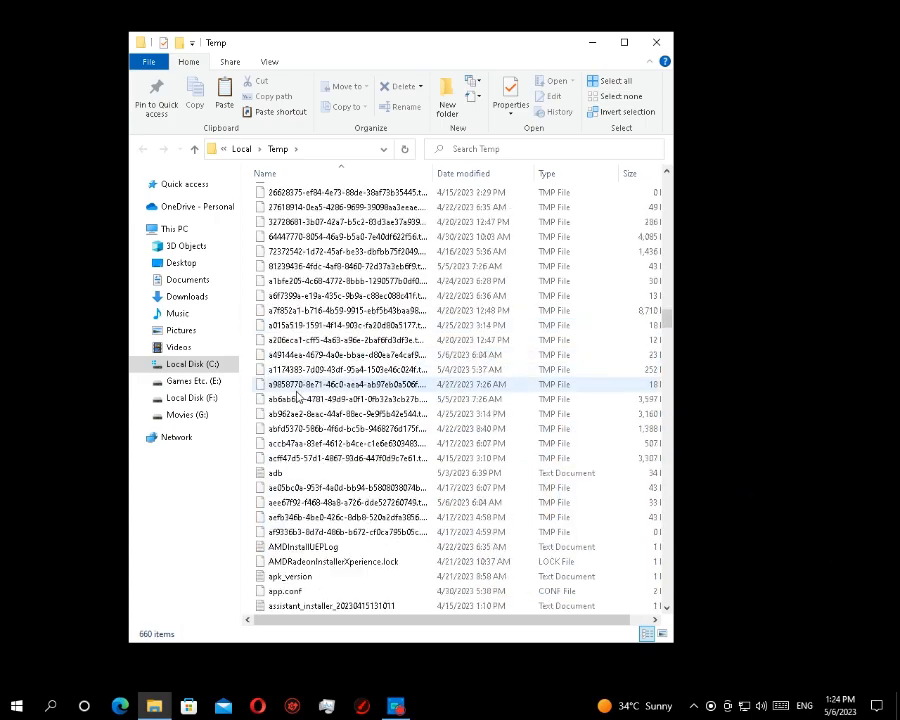
Step: Delete all items in the Temp folder, granting administrator permission for the protected msdtadmin folder
left_click(343, 341)
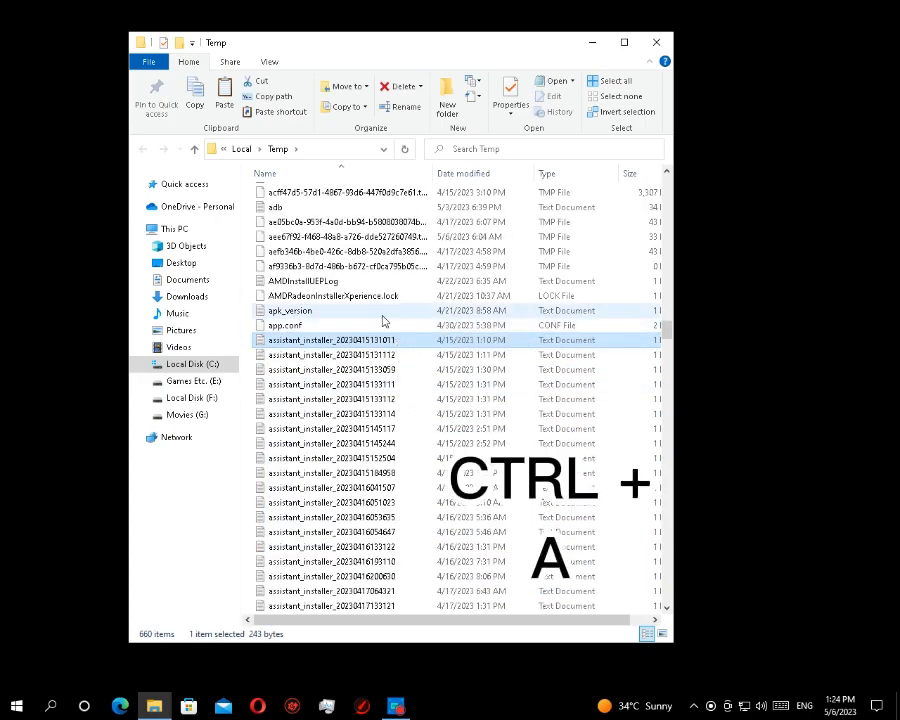
key("ctrl+a")
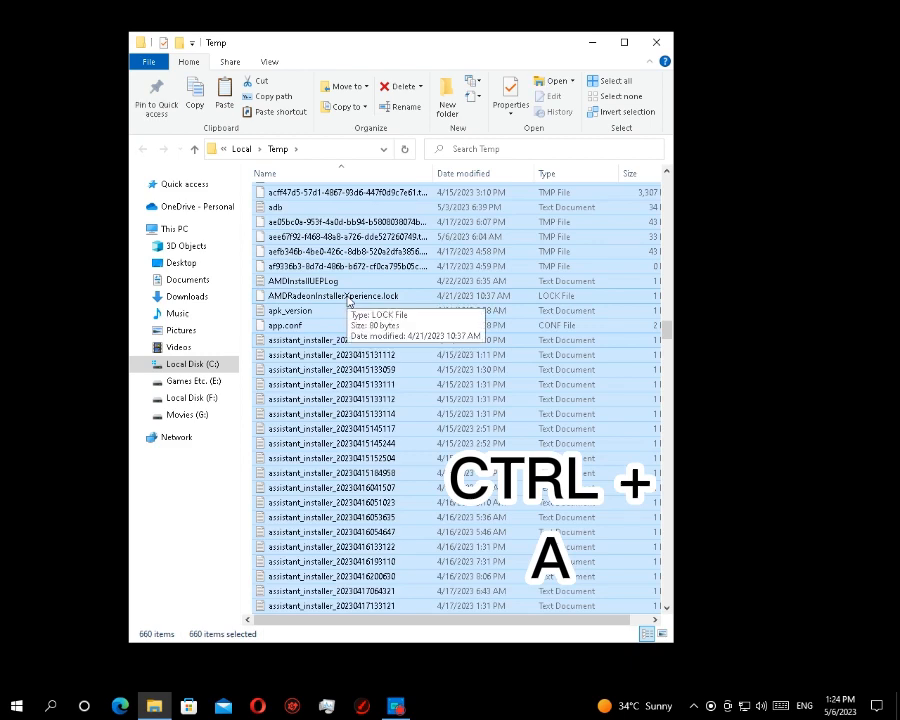
right_click(353, 313)
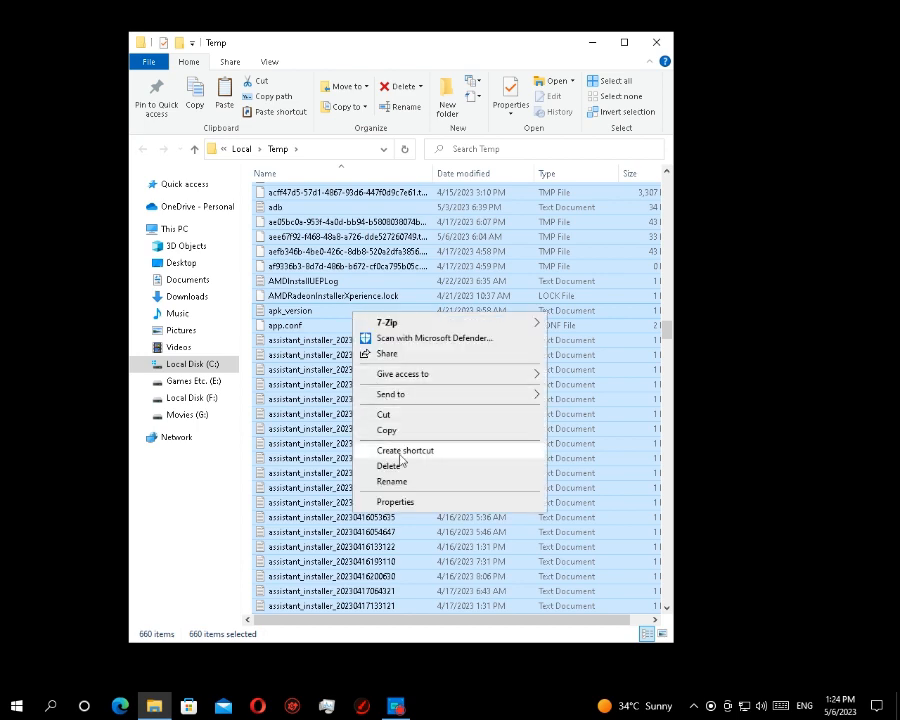
left_click(401, 465)
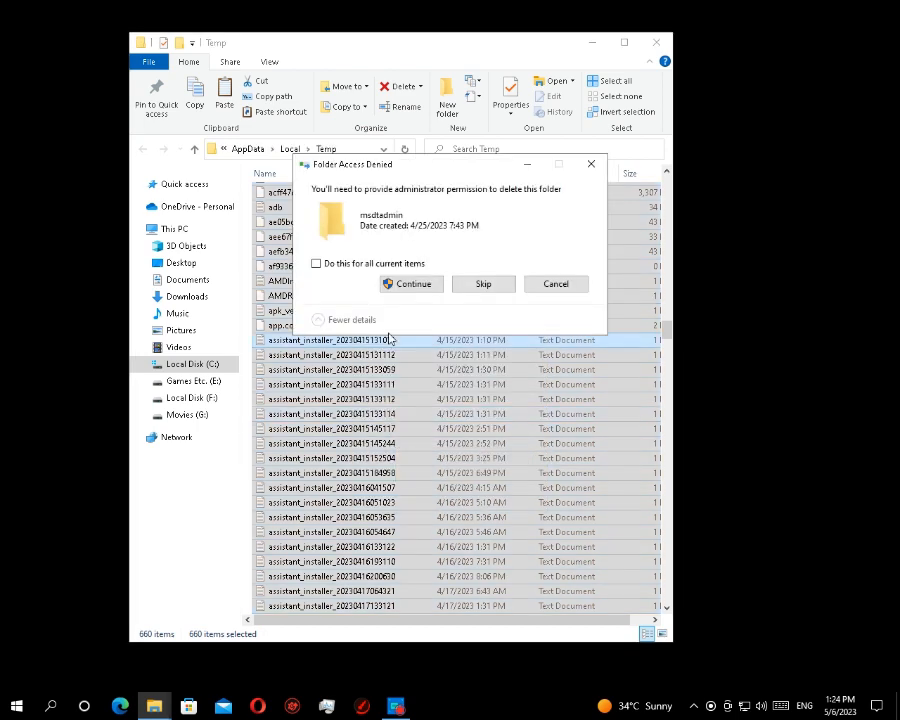
left_click(400, 283)
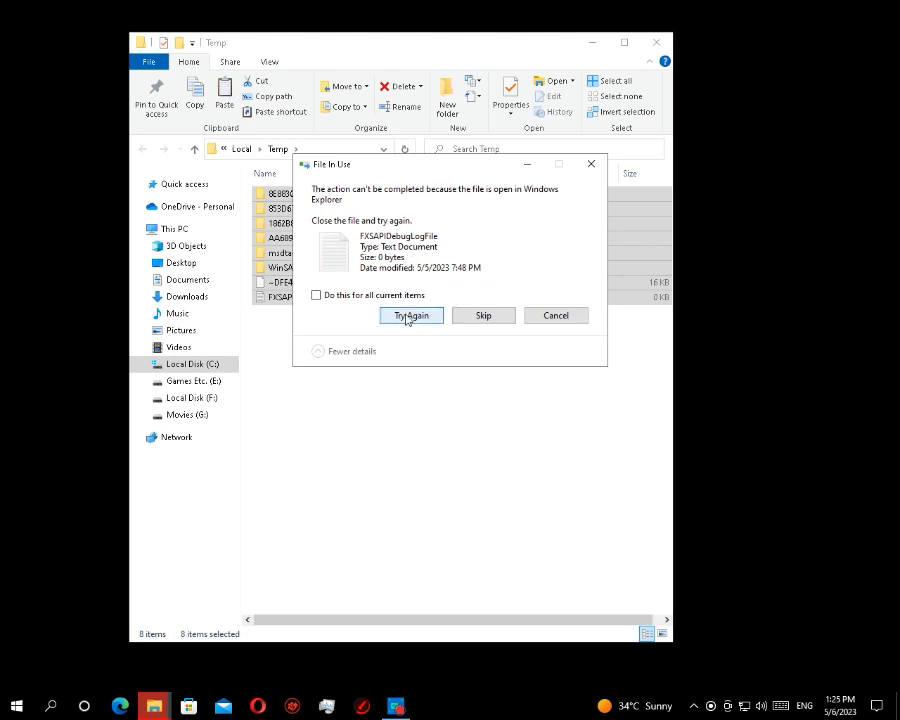
Step: Retry deleting the files in use for all current items, and skip those still locked
left_click(422, 318)
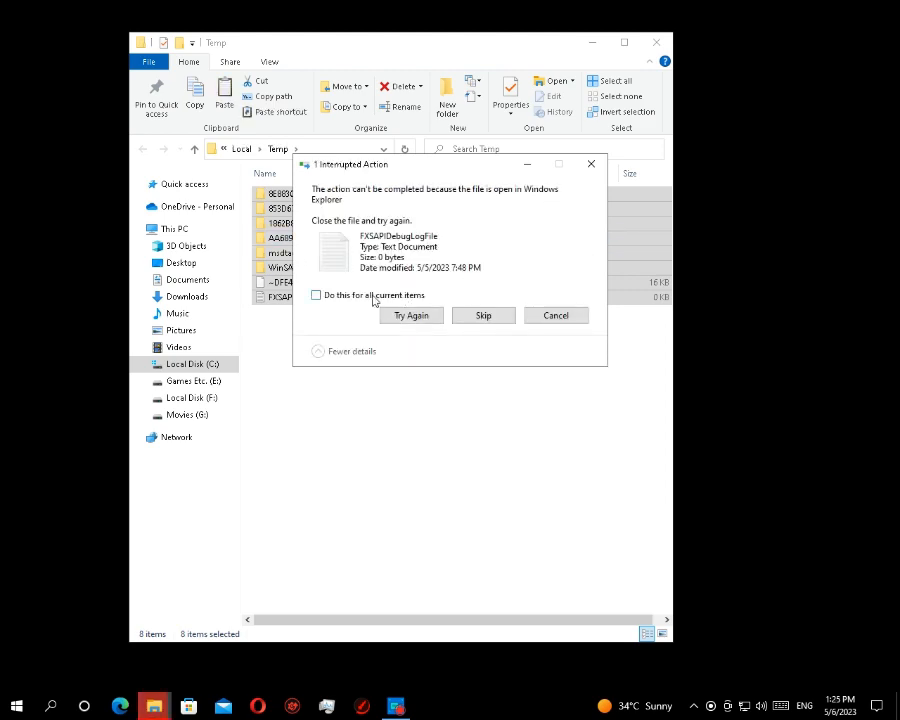
left_click(372, 296)
left_click(439, 318)
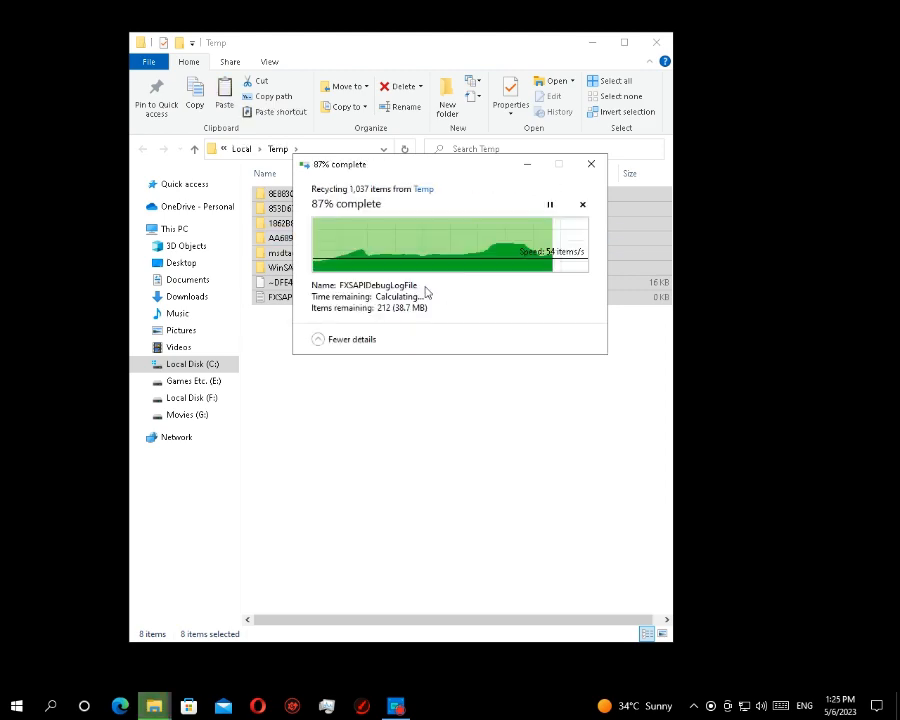
left_click(371, 296)
left_click(472, 315)
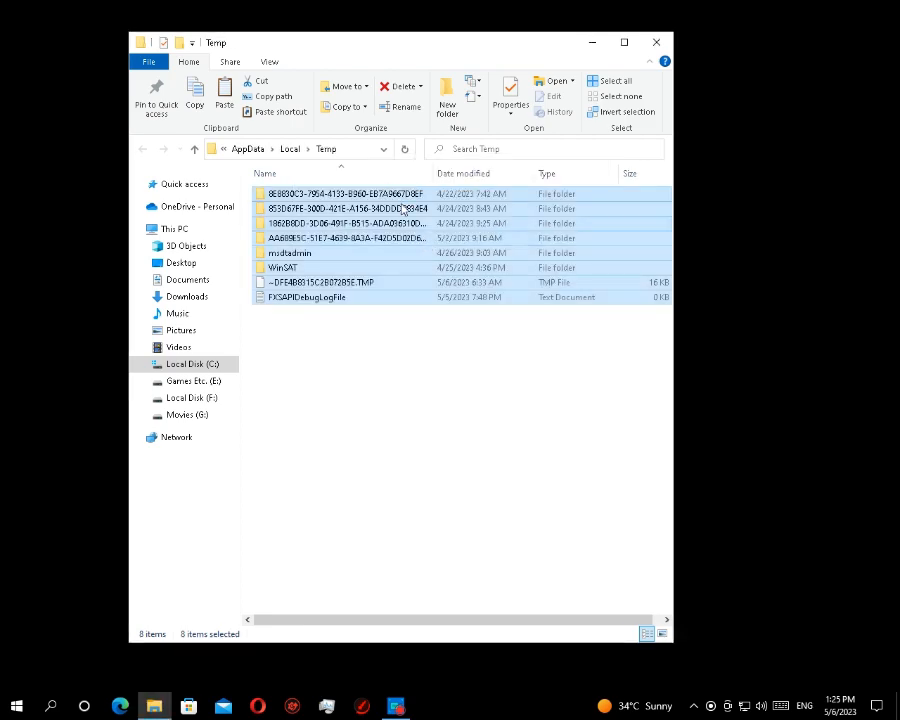
Step: Refresh the Temp folder's contents and close its window
left_click_drag(377, 418, 366, 358)
right_click(366, 358)
left_click(433, 420)
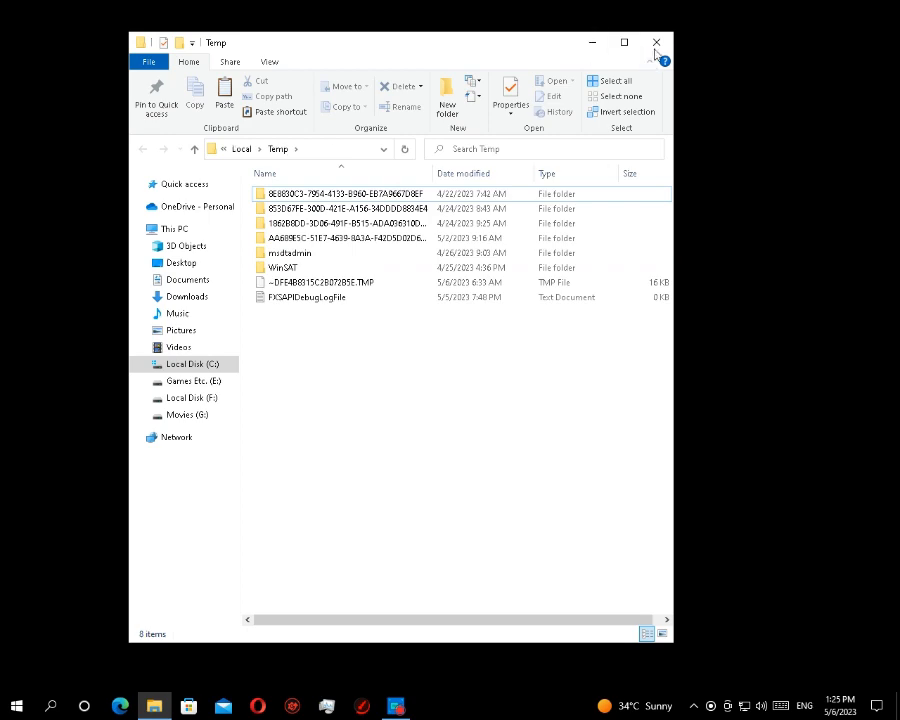
left_click(656, 42)
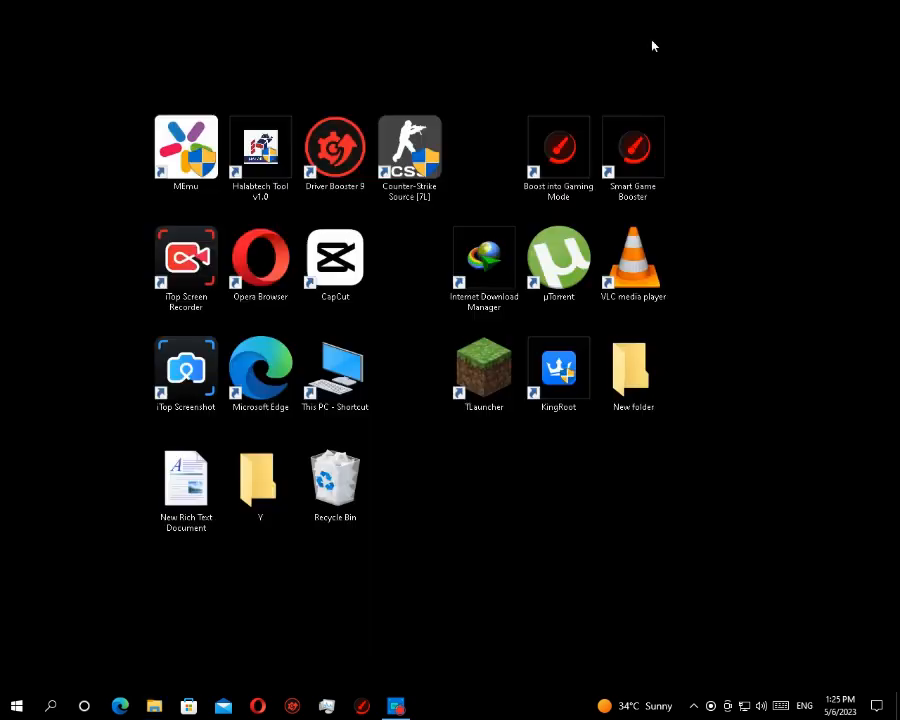
Step: Empty the Recycle Bin, confirming the permanent deletion of all its items
right_click(330, 452)
left_click(360, 477)
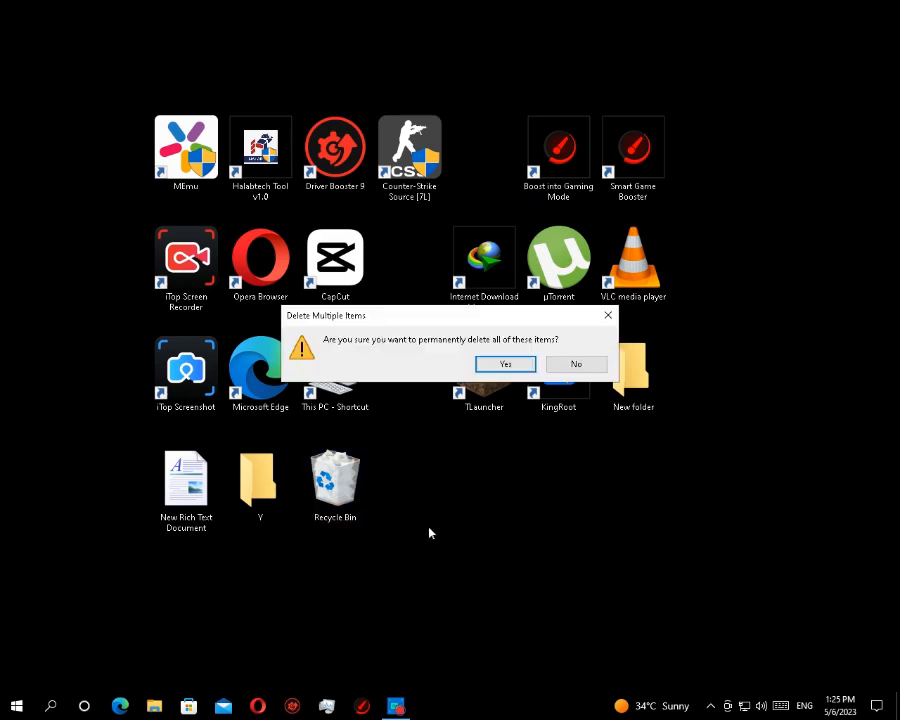
left_click(505, 364)
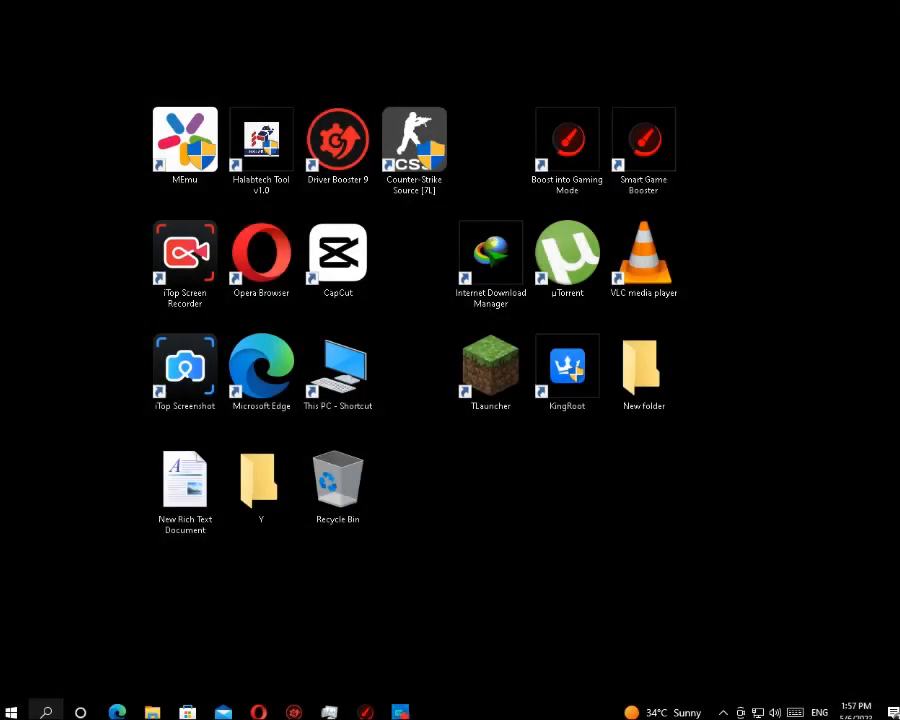
Step: Search Windows for "java" and open About Java to bring up the Java Control Panel
left_click(46, 712)
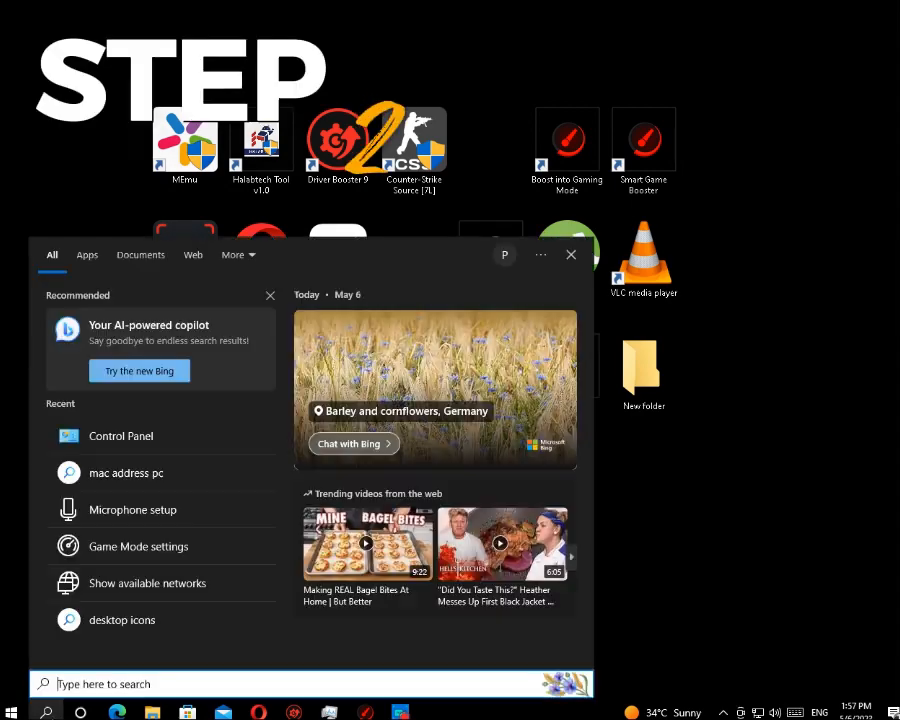
type("j")
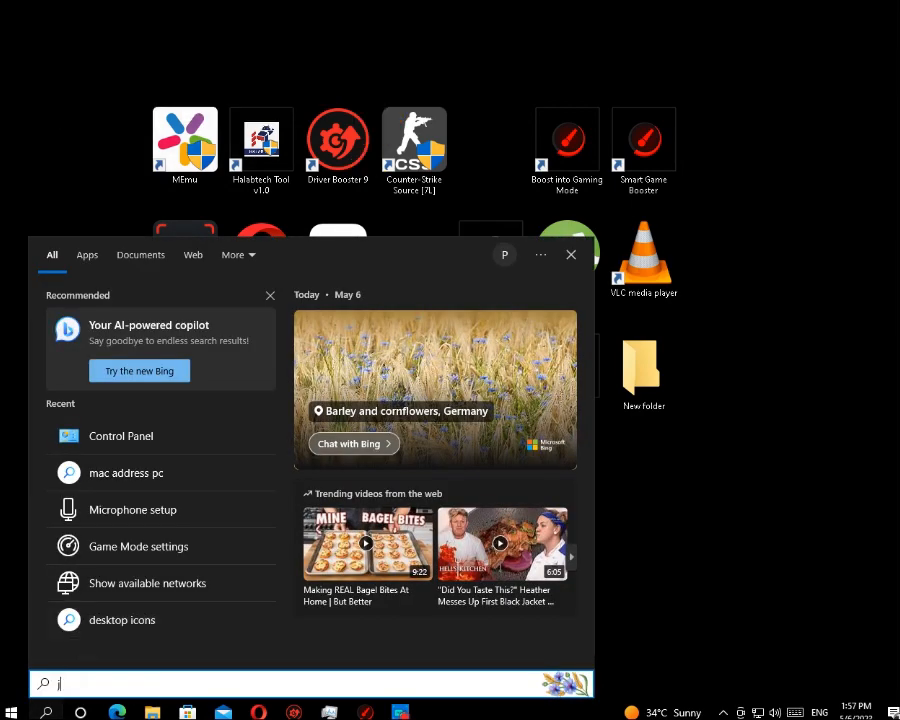
type("ava")
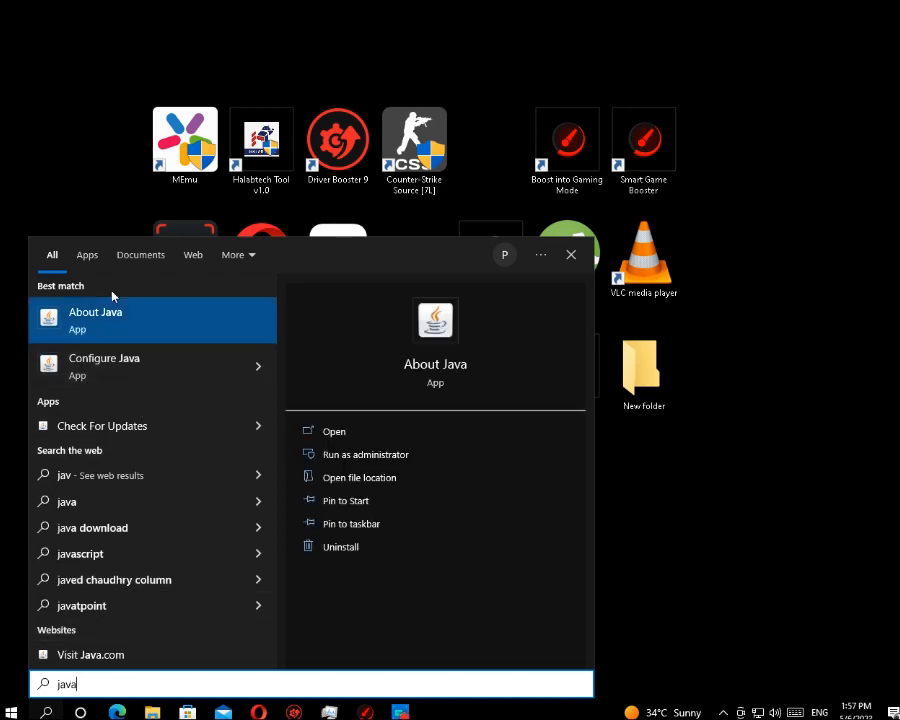
left_click(115, 320)
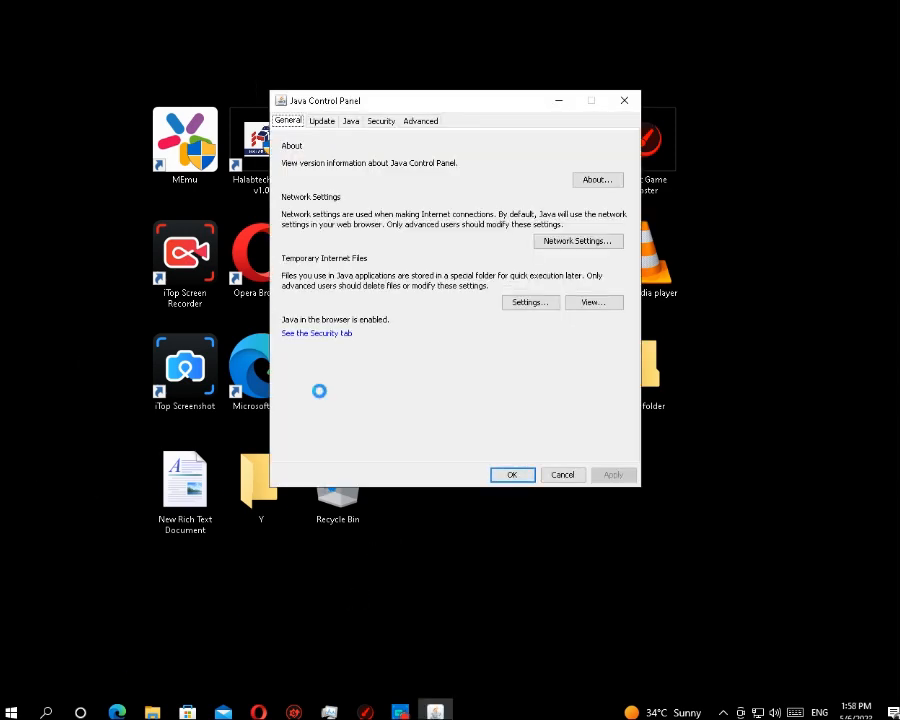
Step: Start an immediate Java update from the Java Control Panel's update settings
left_click(322, 121)
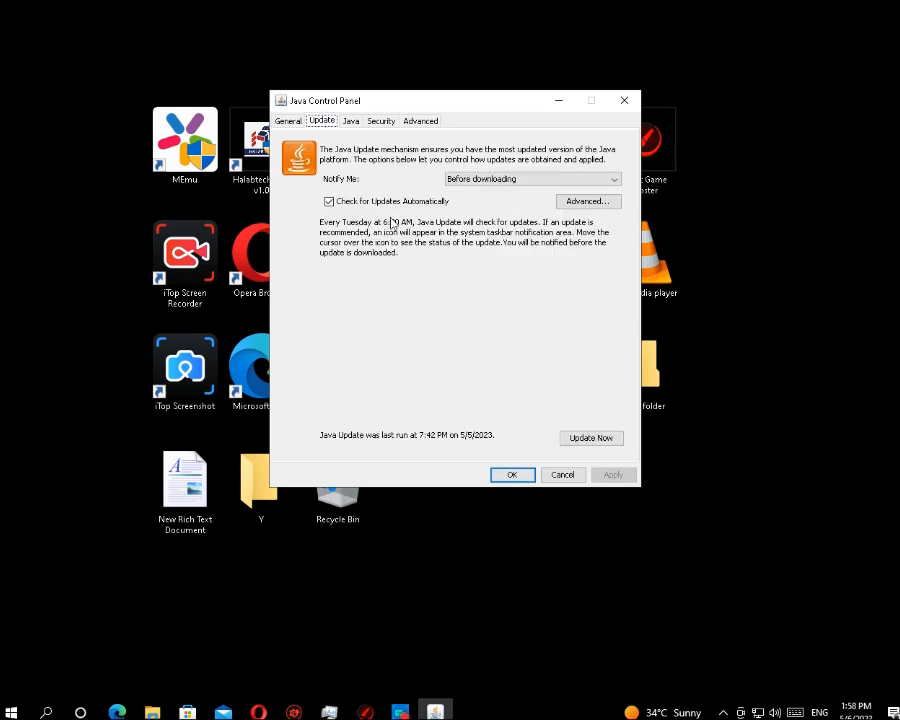
left_click(595, 438)
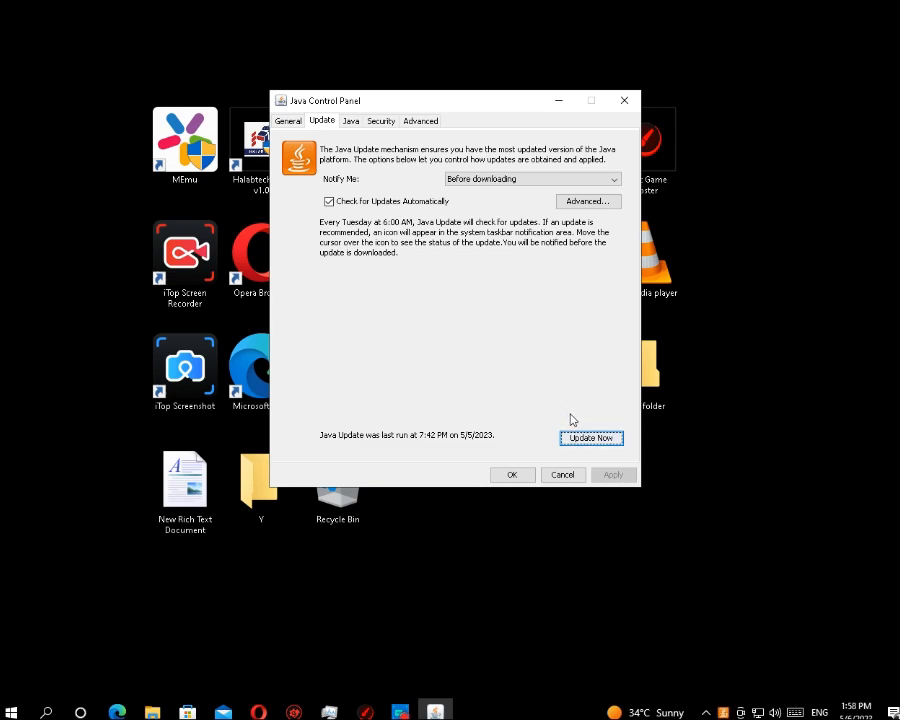
left_click(577, 437)
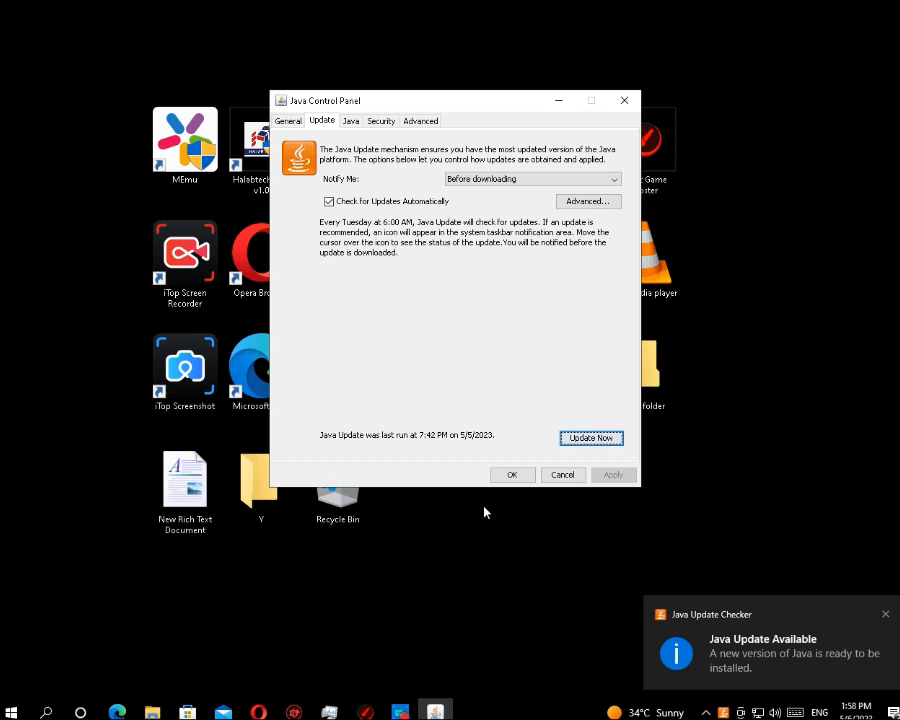
Step: Install the Java update under the updated license terms, and close the Java Control Panel and the finished setup
left_click(659, 476)
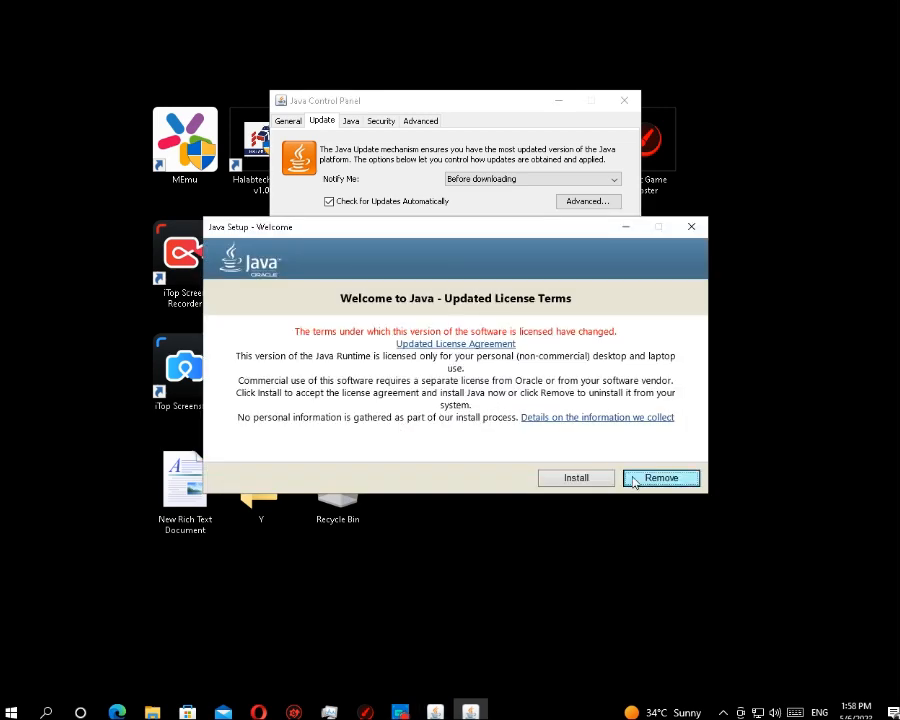
left_click(582, 481)
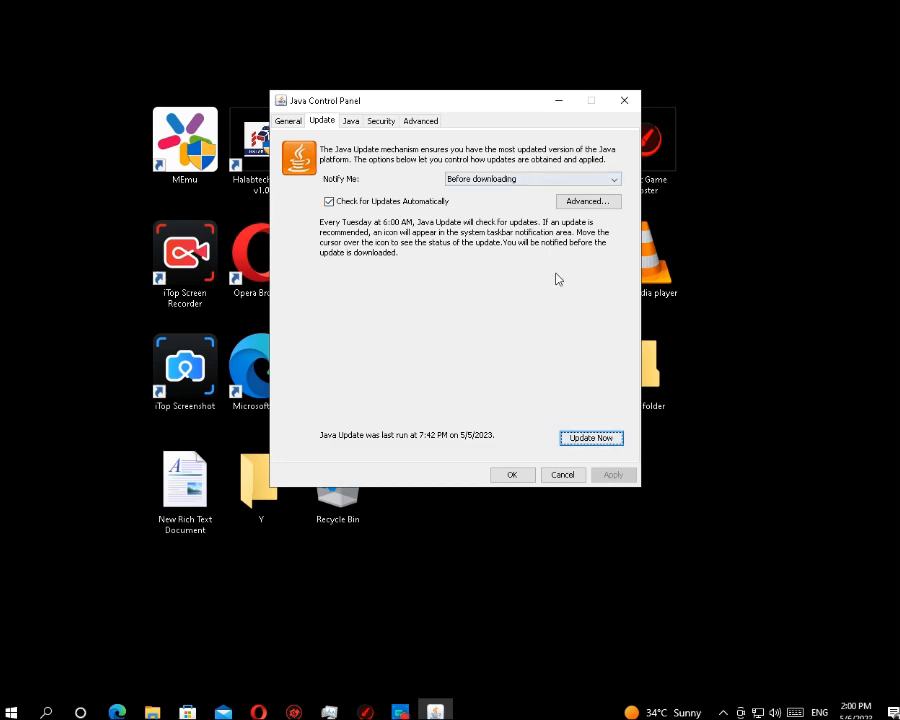
left_click(512, 476)
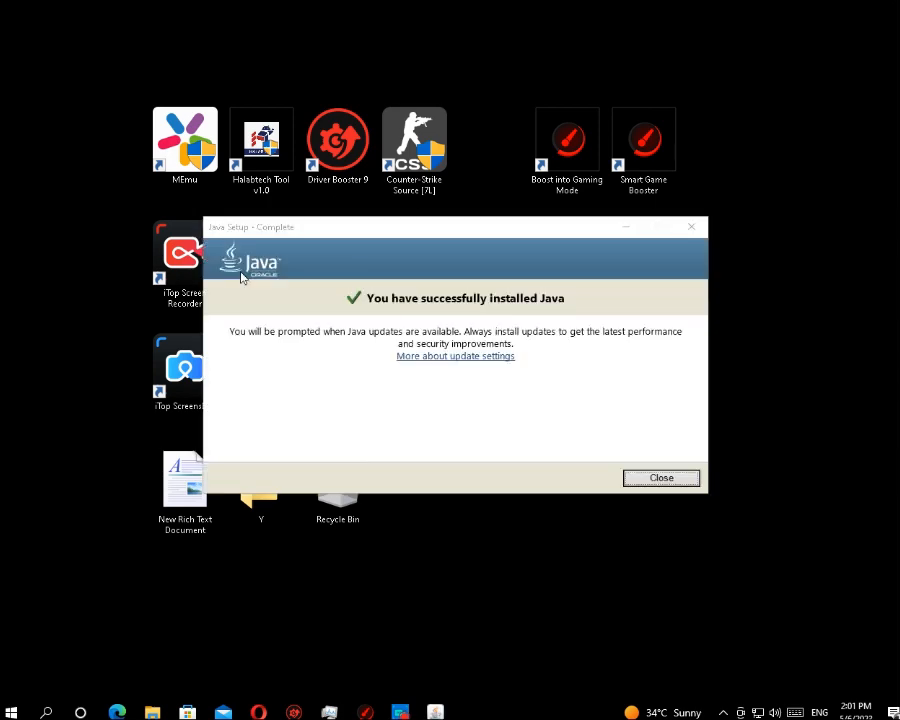
left_click(664, 478)
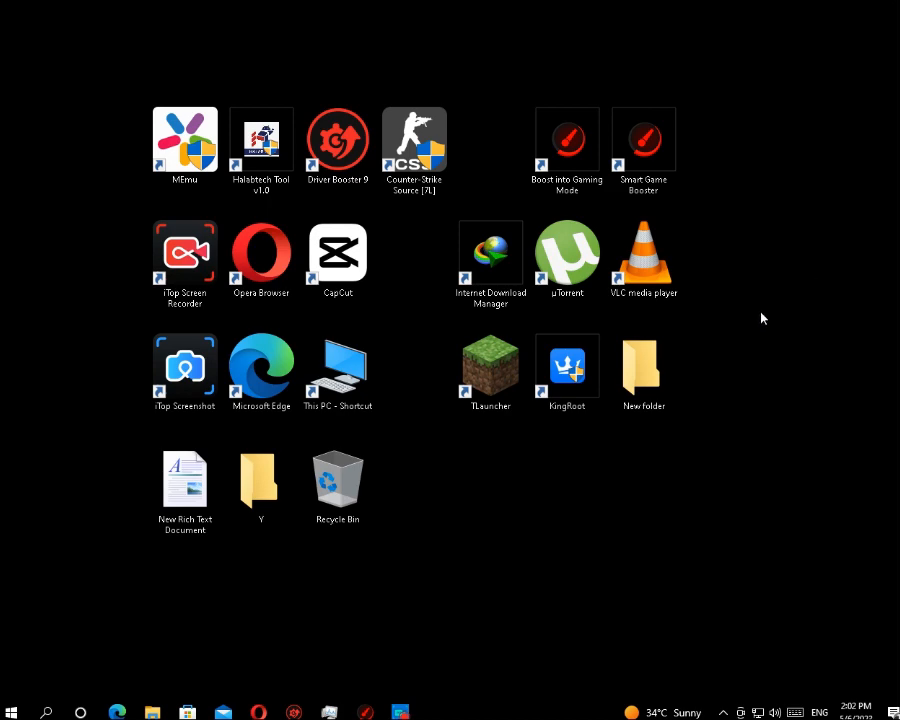
Step: Open the properties of the TLauncher desktop shortcut
left_click(488, 346)
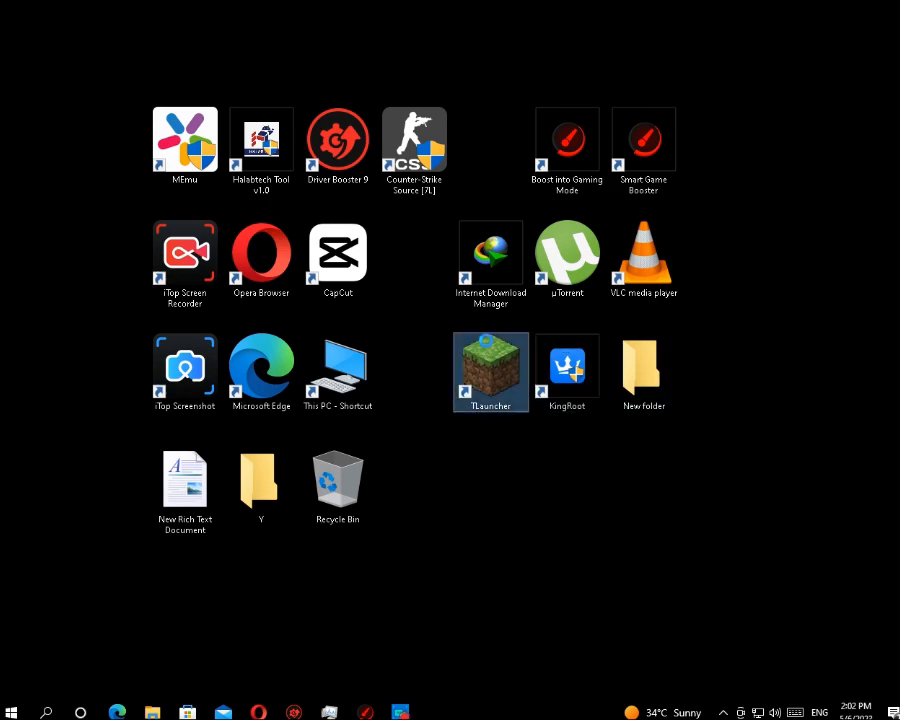
right_click(488, 346)
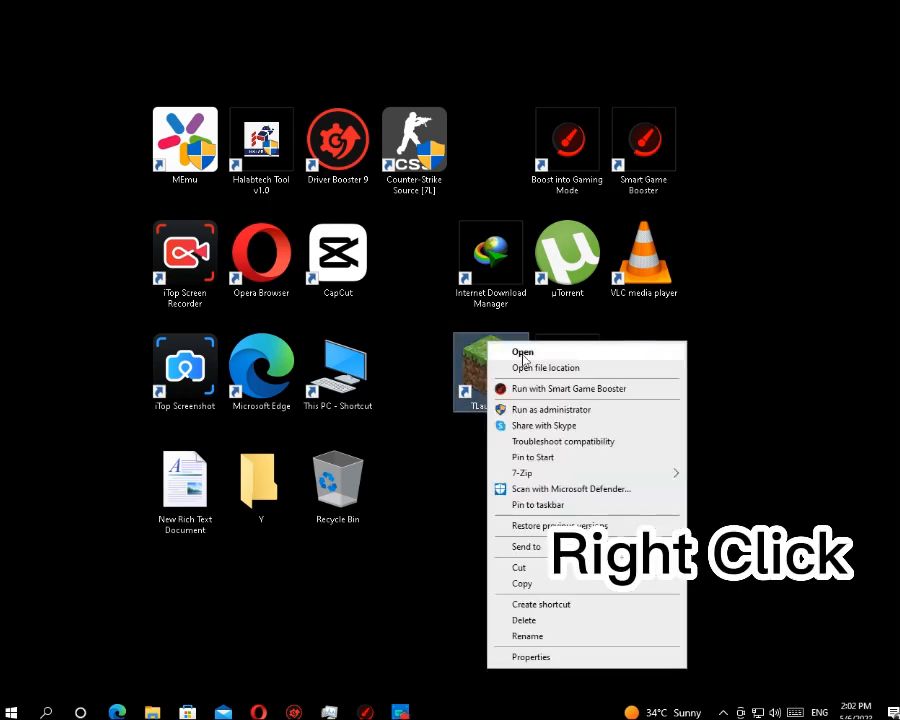
left_click(535, 658)
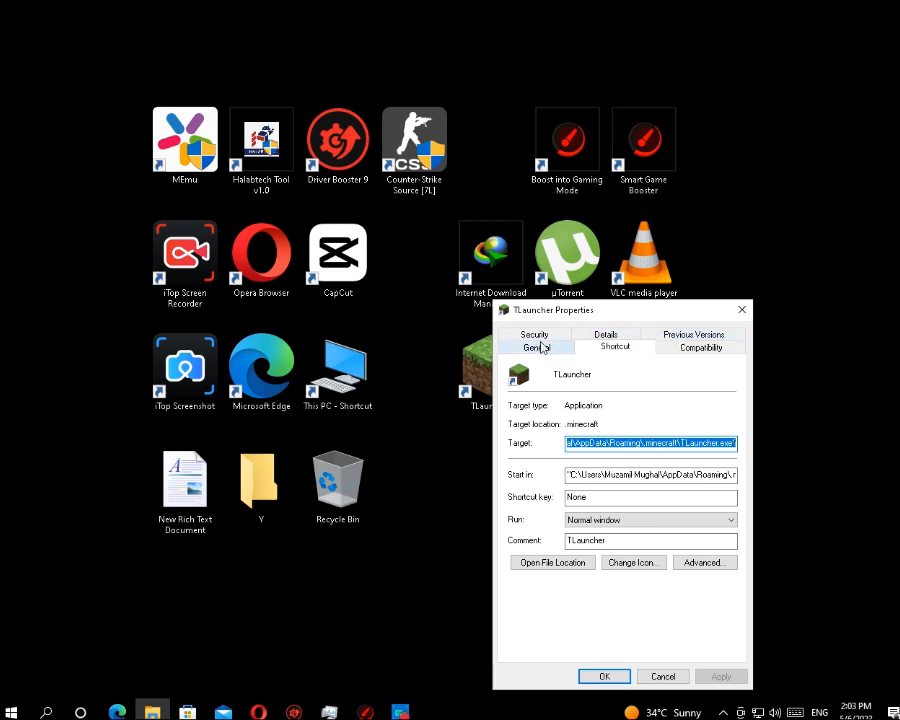
left_click(604, 334)
left_click(546, 349)
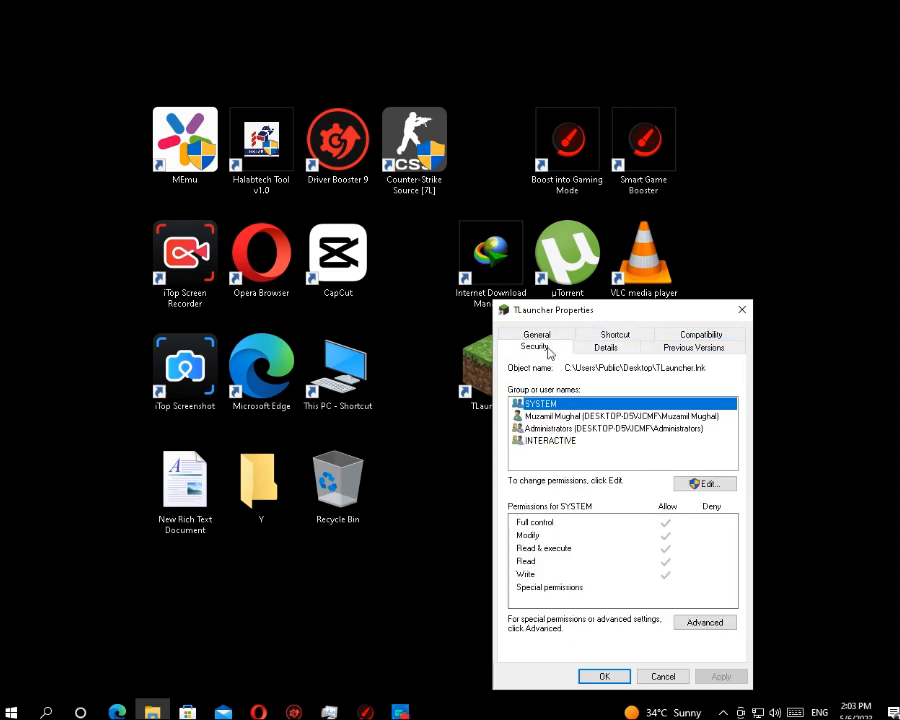
left_click(675, 349)
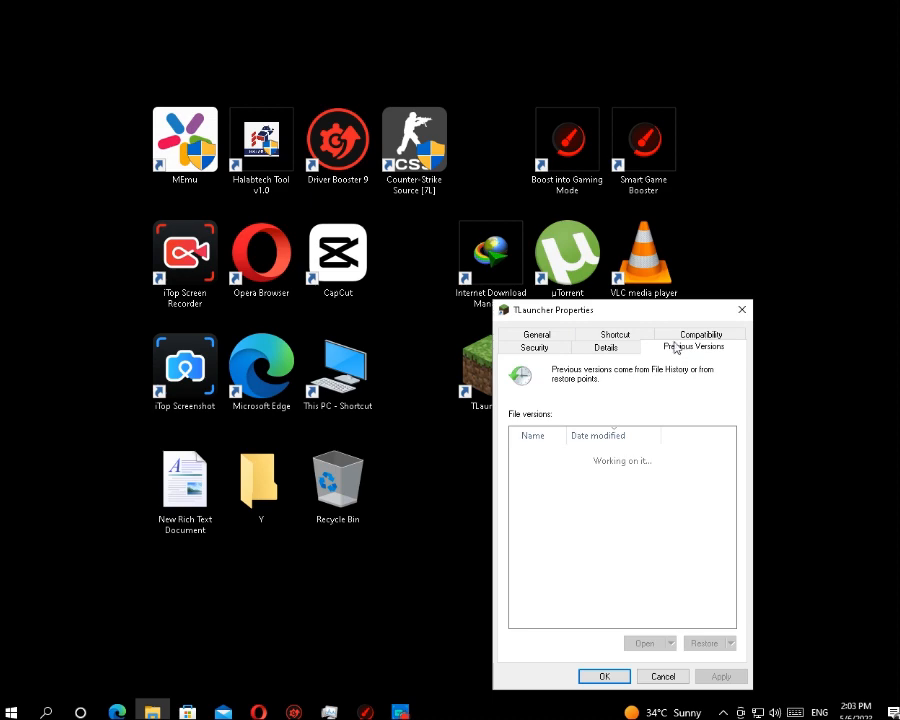
left_click(688, 336)
left_click(578, 330)
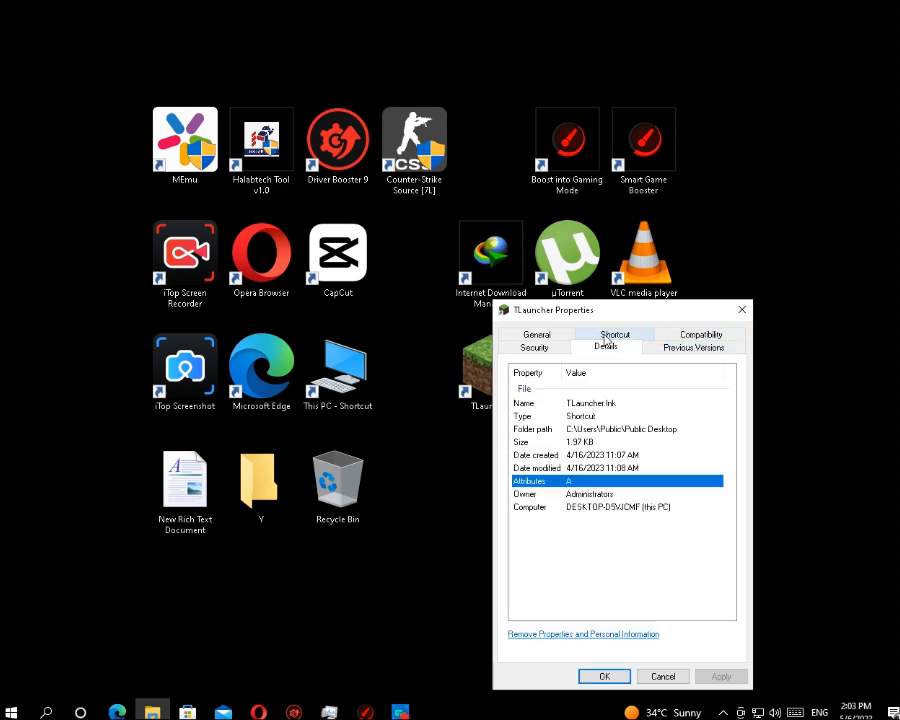
Step: Set the TLauncher shortcut to run in compatibility mode for Windows Vista, and apply the change
left_click(664, 338)
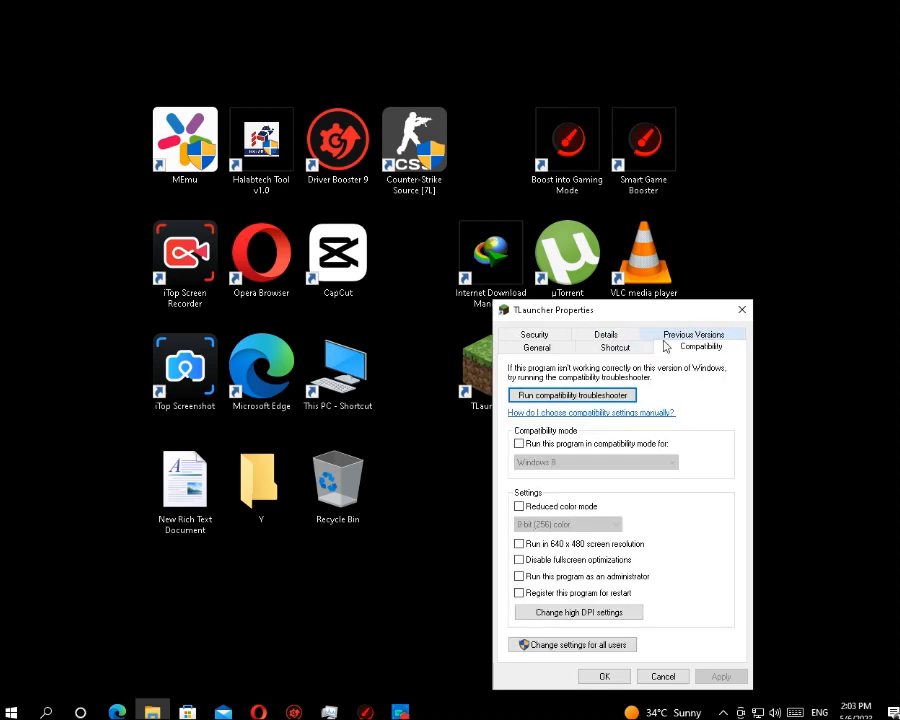
left_click(519, 444)
left_click(533, 461)
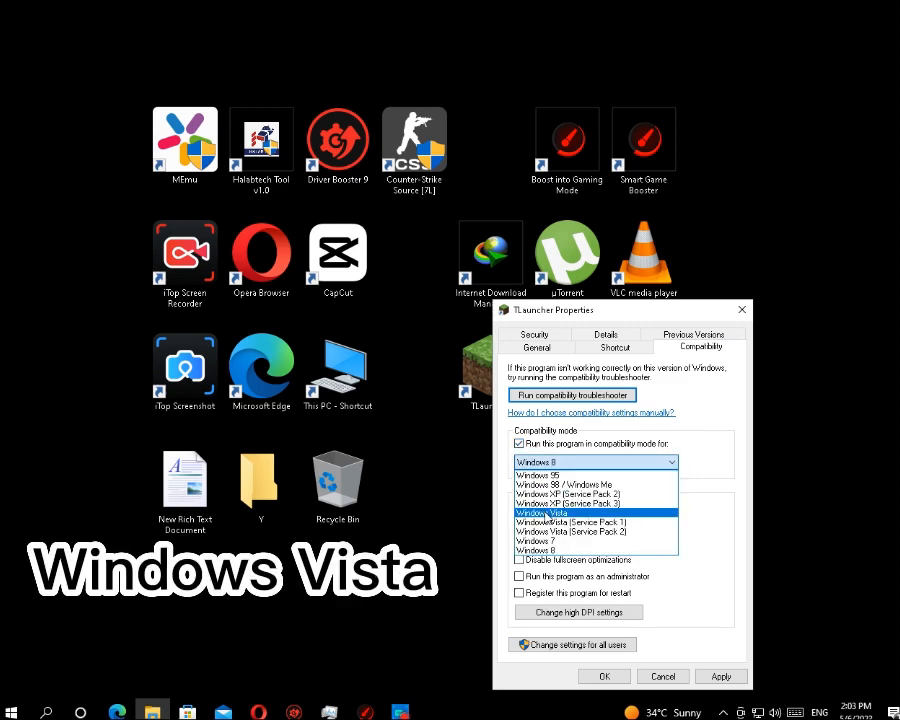
left_click(543, 513)
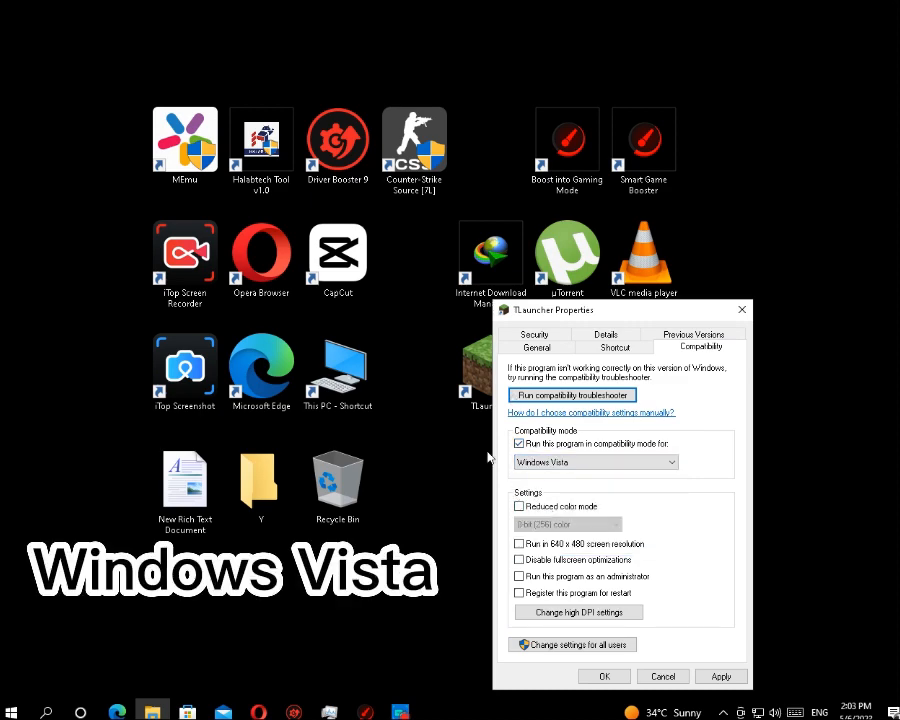
left_click(536, 444)
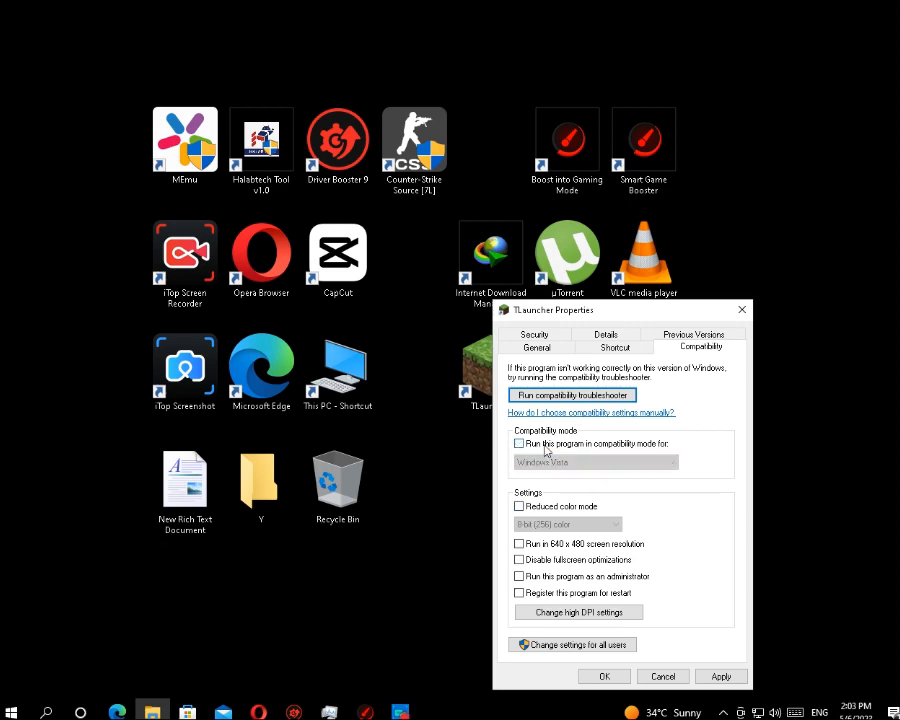
left_click(536, 444)
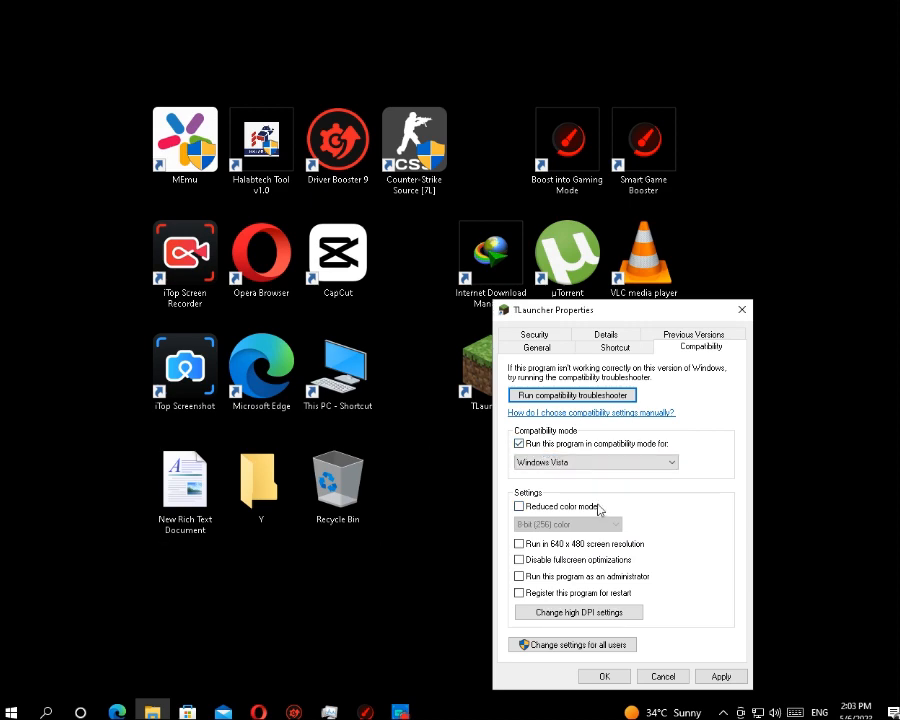
left_click(716, 678)
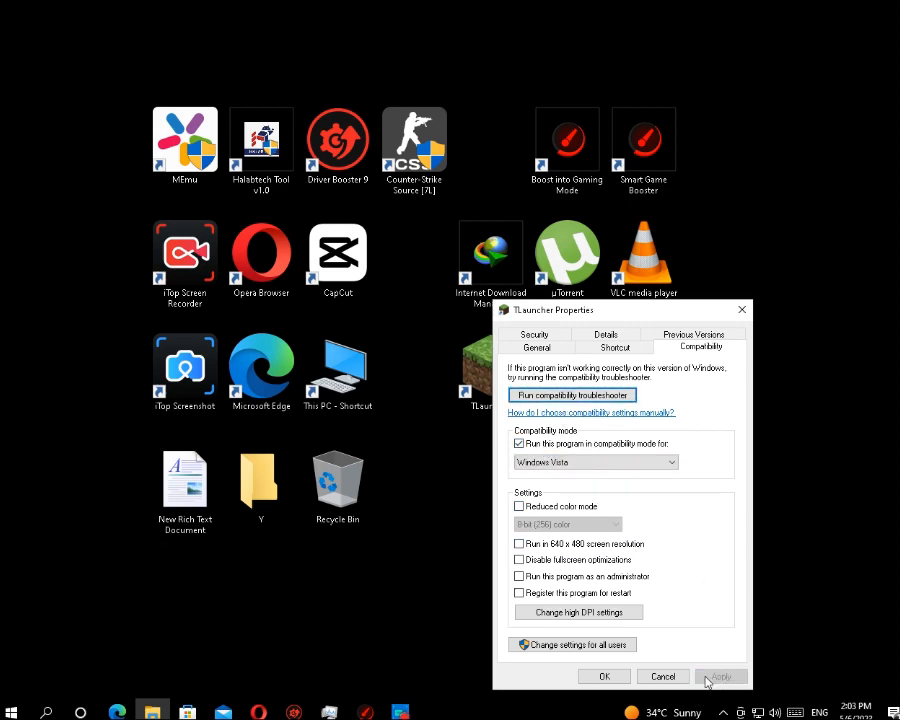
left_click(604, 677)
right_click(482, 496)
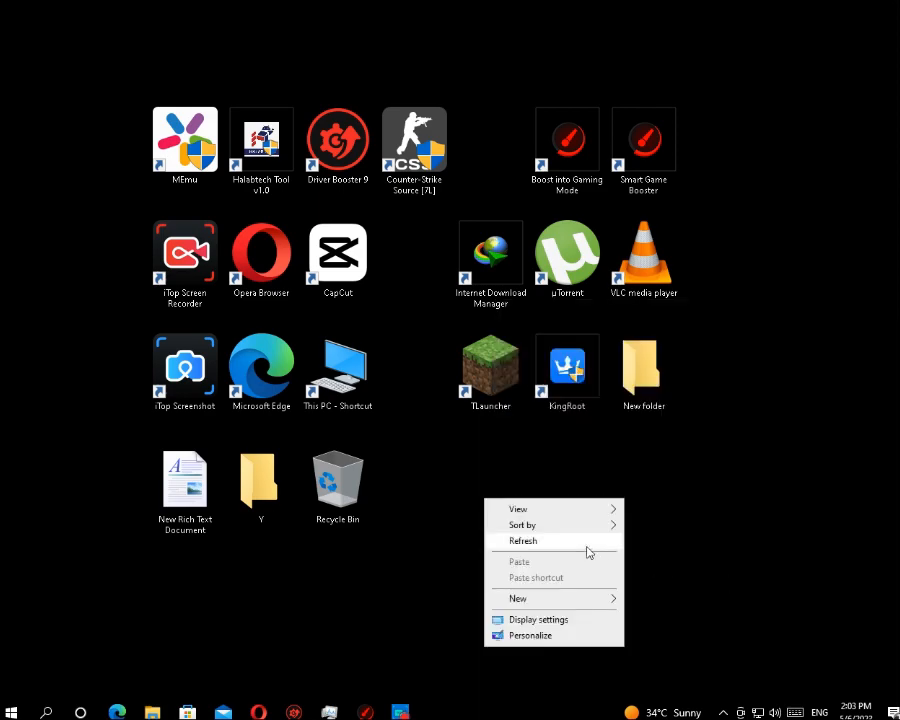
right_click(584, 546)
left_click(674, 585)
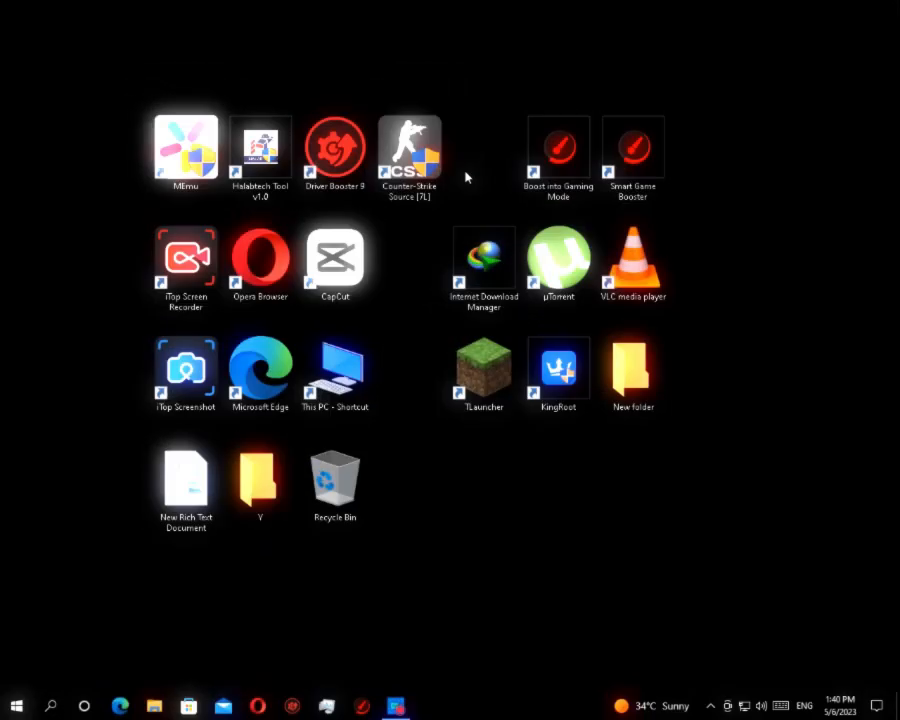
right_click(684, 560)
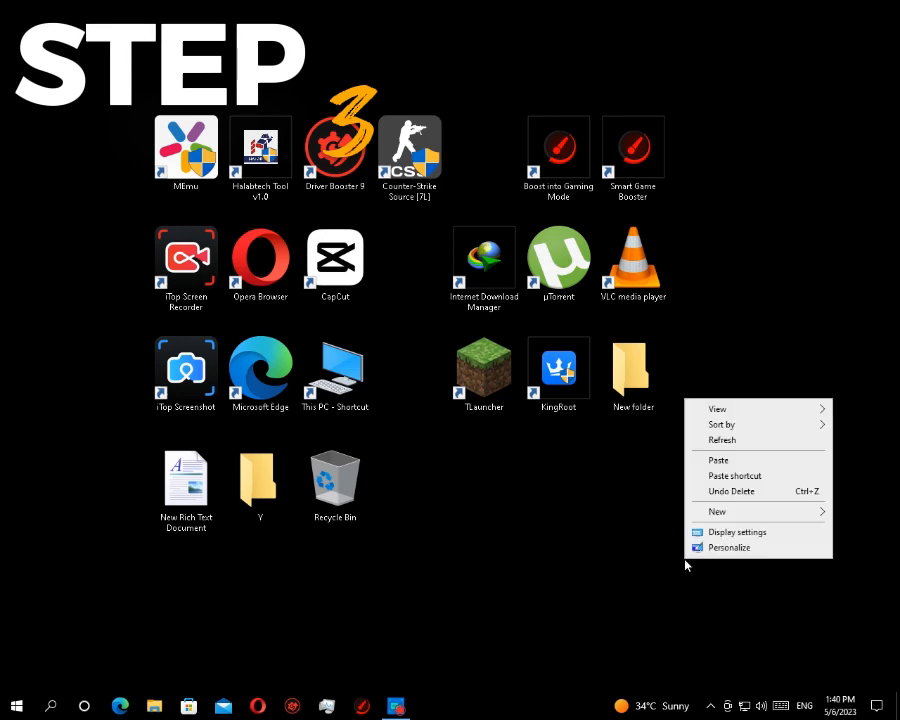
left_click(724, 440)
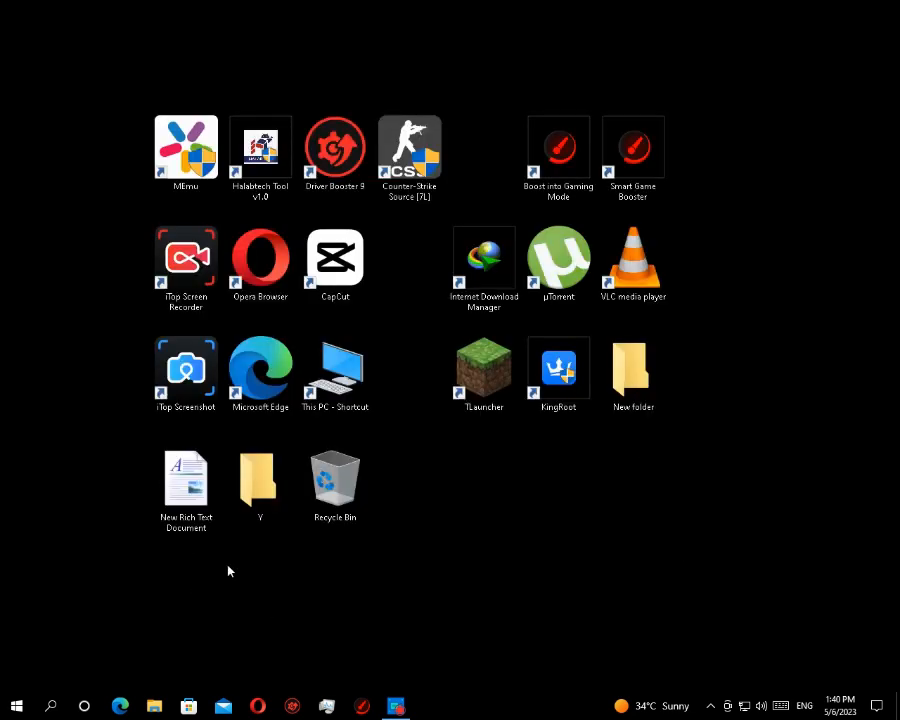
Step: Open the advanced system settings by way of This PC's system properties, closing the This PC window
double_click(338, 371)
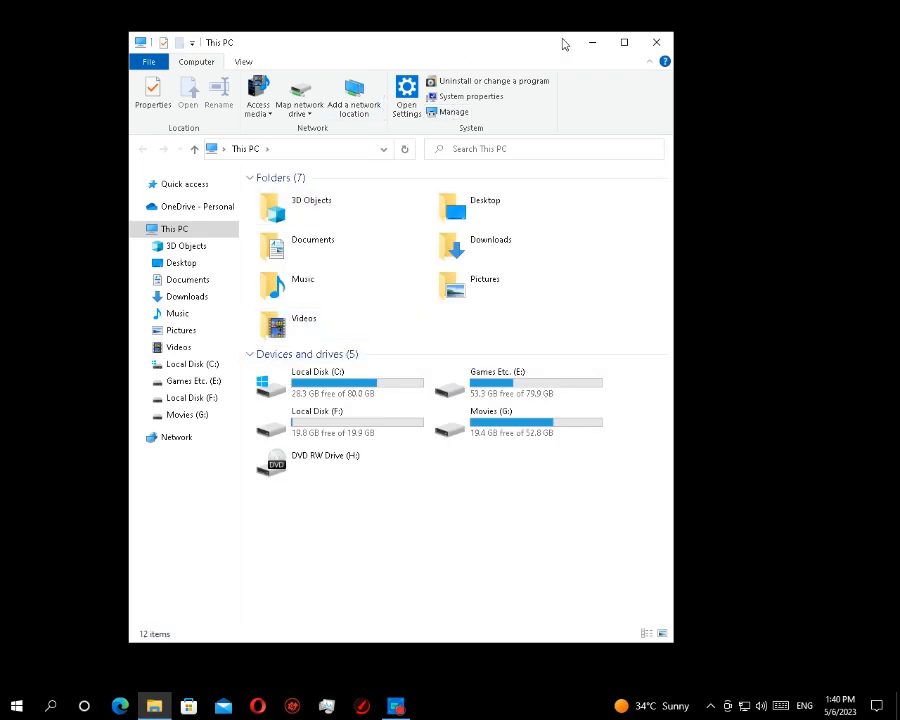
left_click(626, 43)
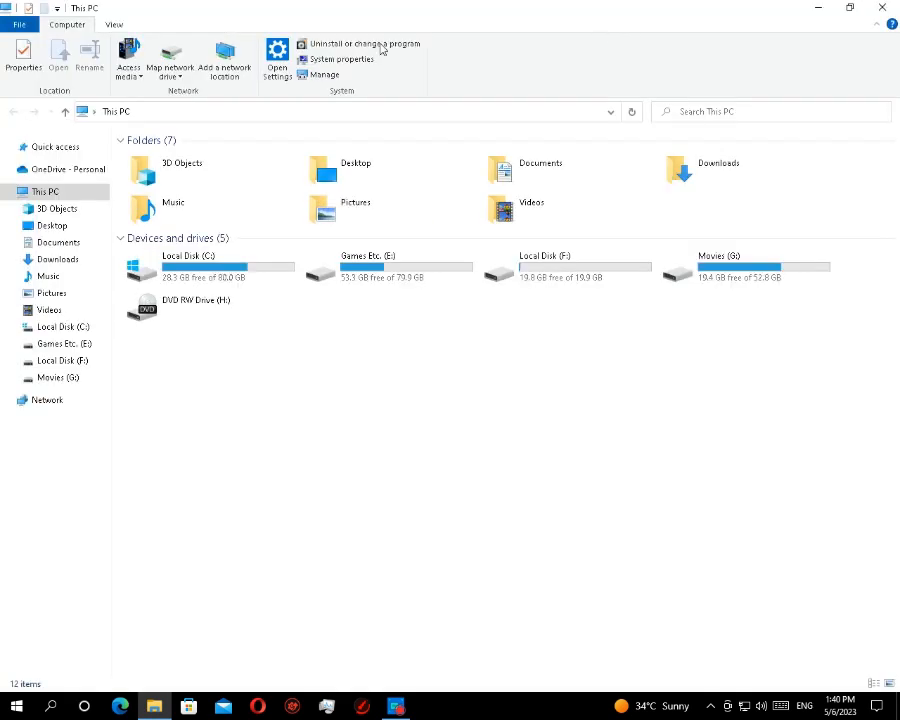
left_click(326, 62)
mouse_move(157, 706)
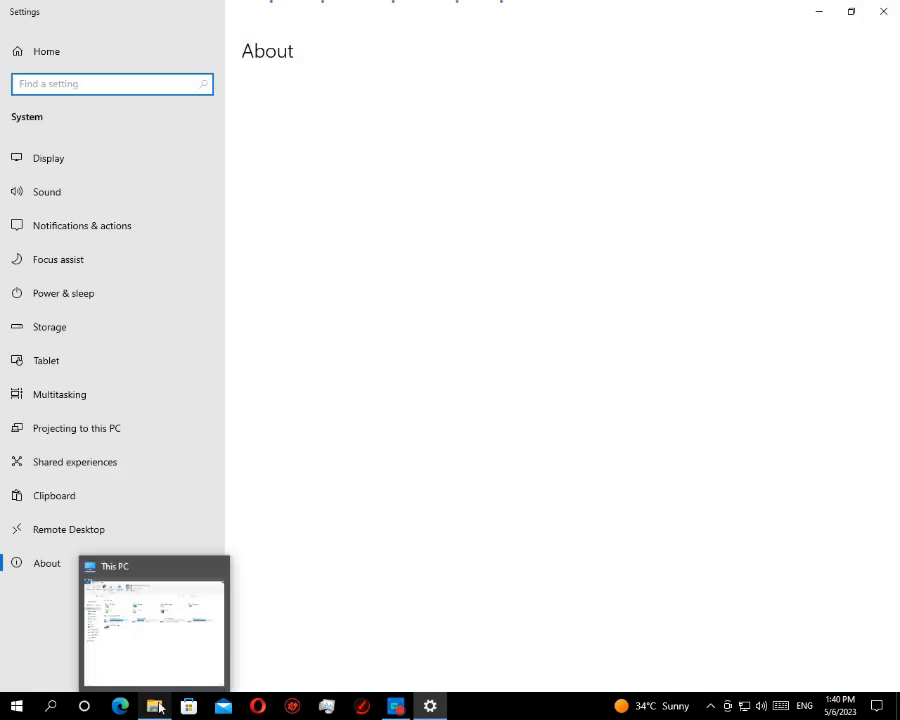
left_click(217, 567)
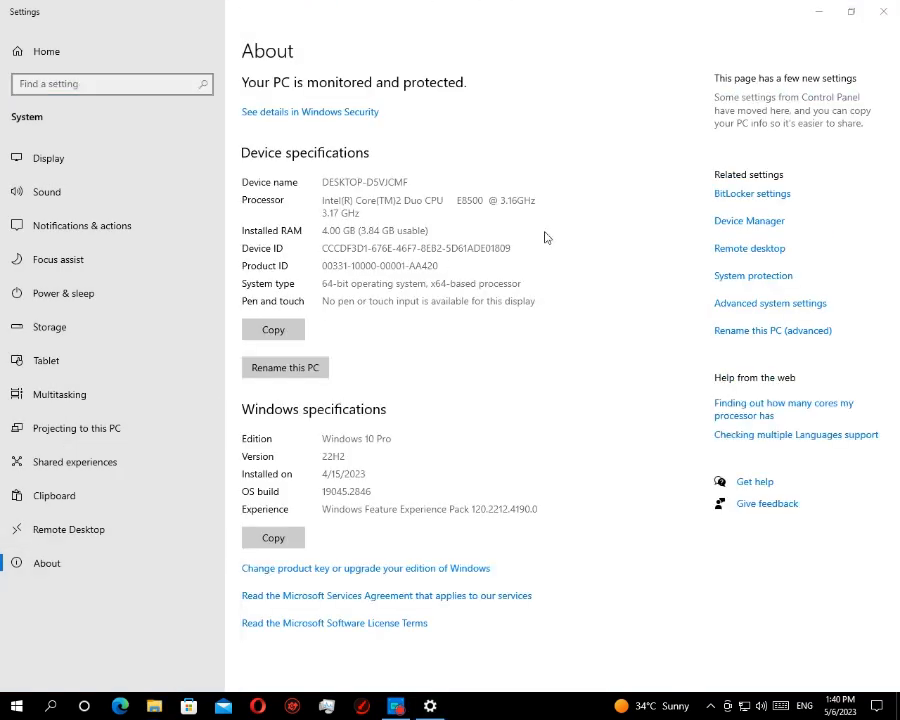
left_click(749, 308)
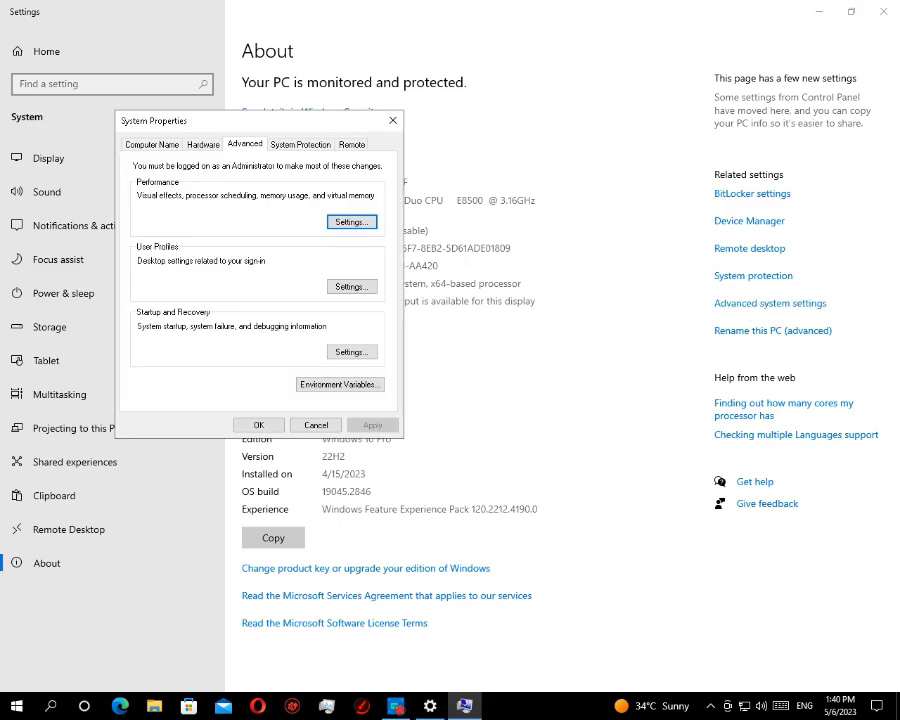
Step: Open the virtual memory settings from the advanced performance options
left_click_drag(340, 121, 616, 100)
left_click(658, 203)
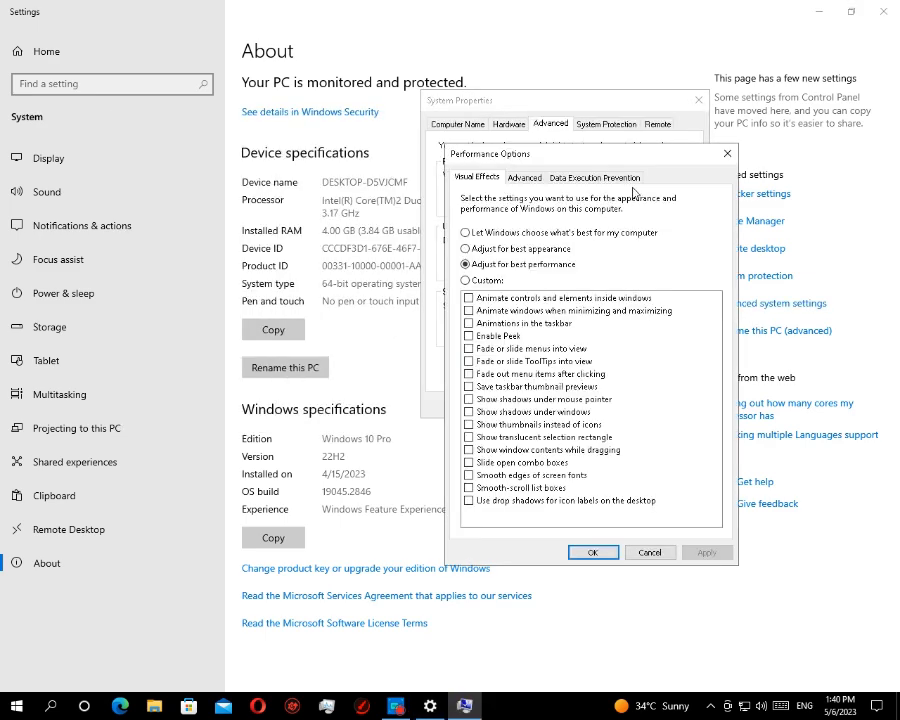
left_click(520, 179)
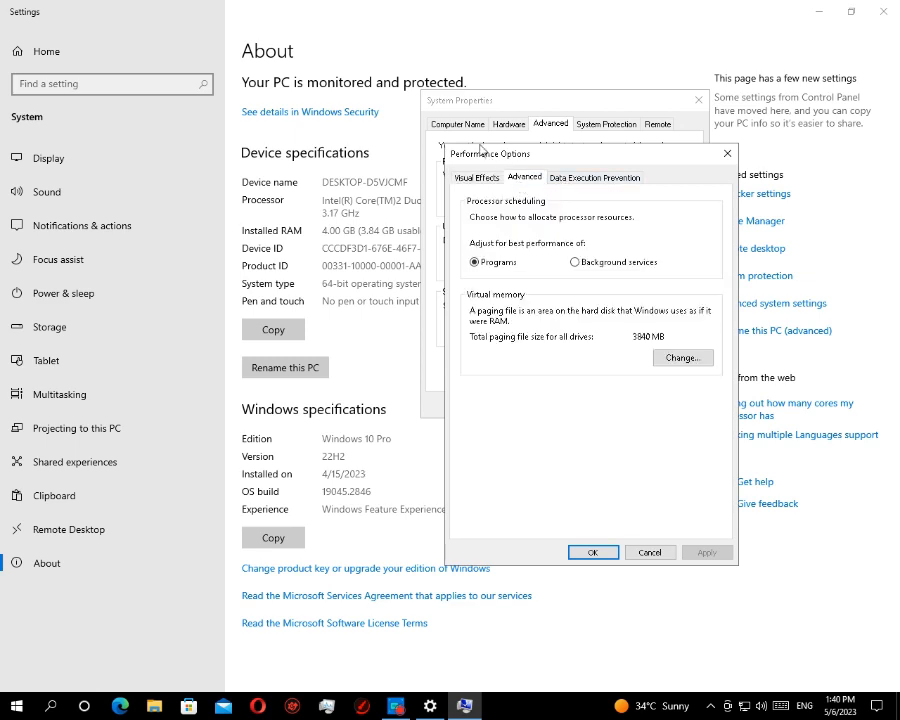
left_click(683, 358)
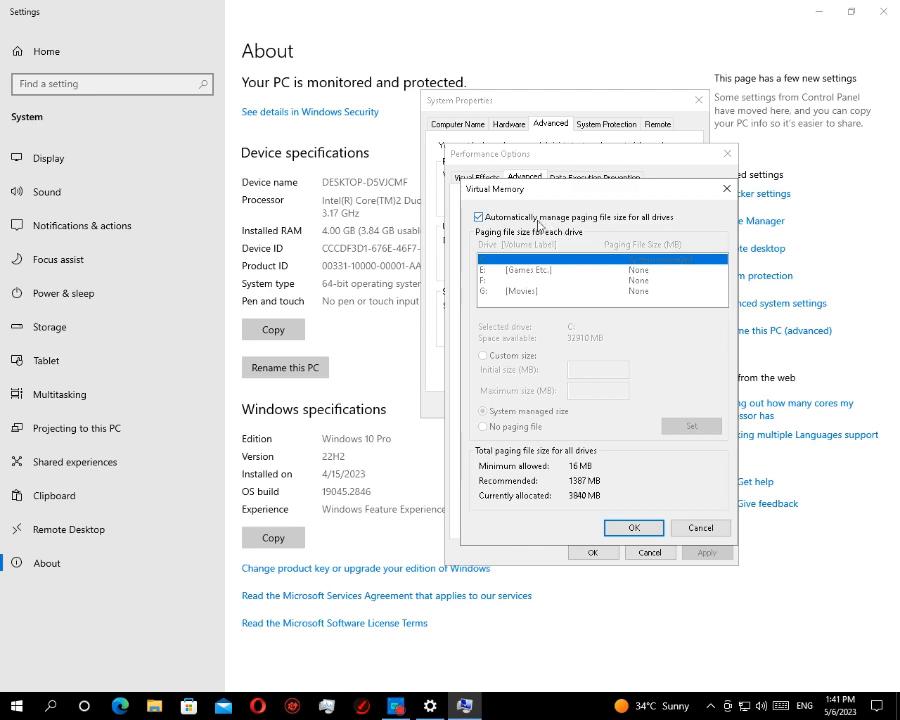
Step: Turn off automatic paging file management and give drive C: a custom size with an initial size of 1387 MB
left_click(479, 217)
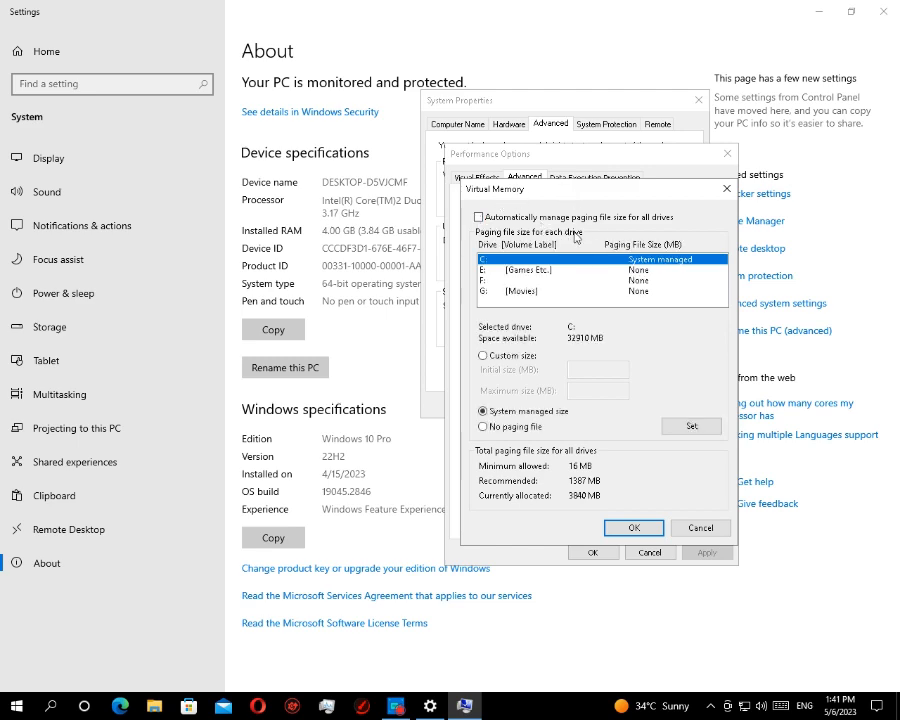
left_click(484, 356)
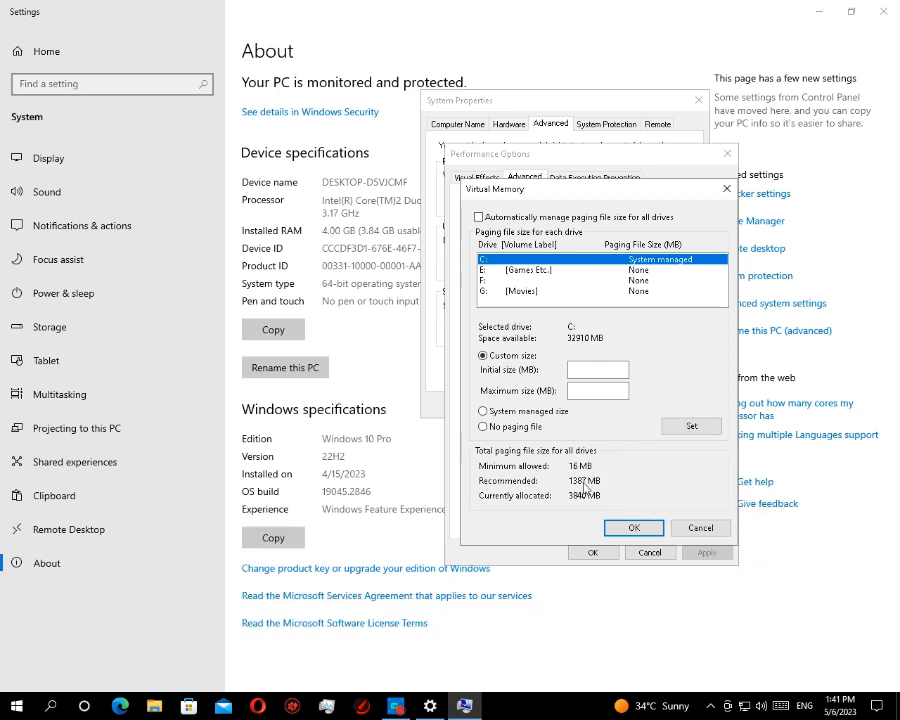
left_click(572, 369)
type("1387")
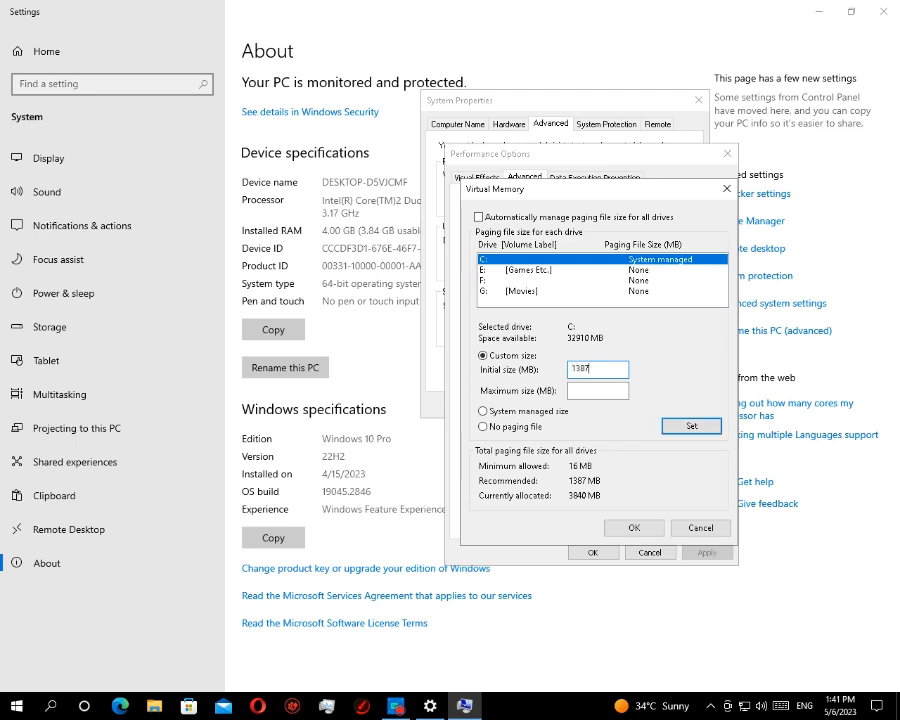
key("Tab")
Step: Open Calculator beside the virtual memory settings and multiply the recommended paging file size, 1387, by 1.5
left_click(16, 705)
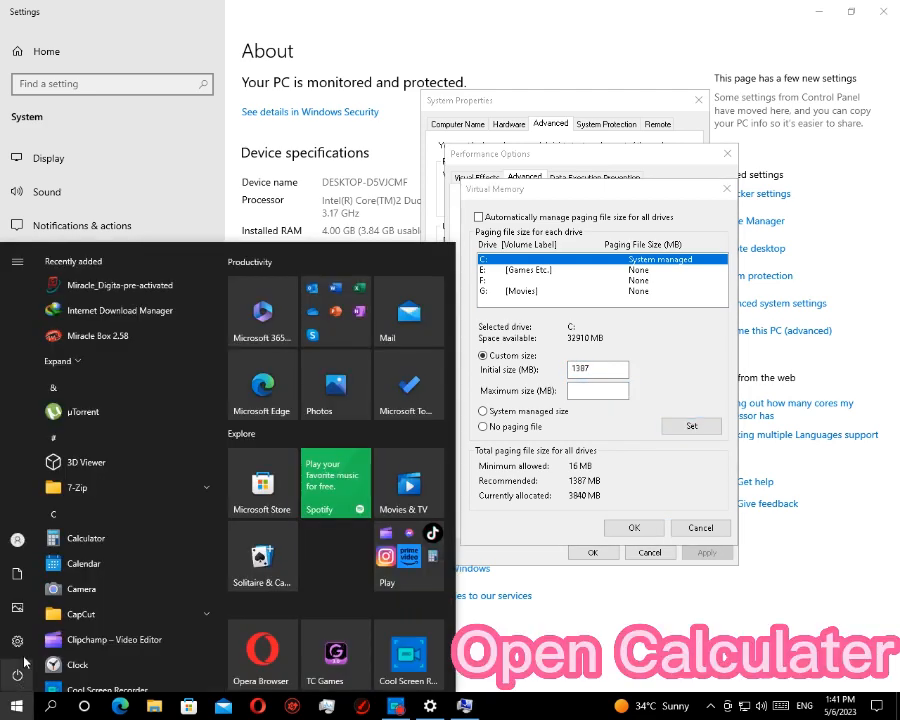
left_click(109, 543)
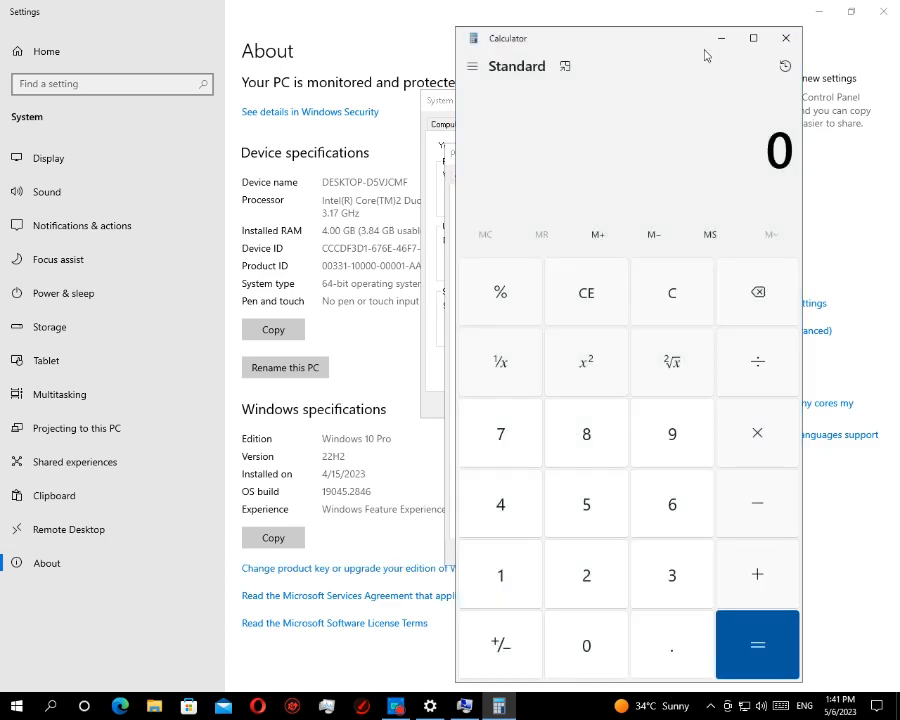
left_click_drag(652, 41, 291, 40)
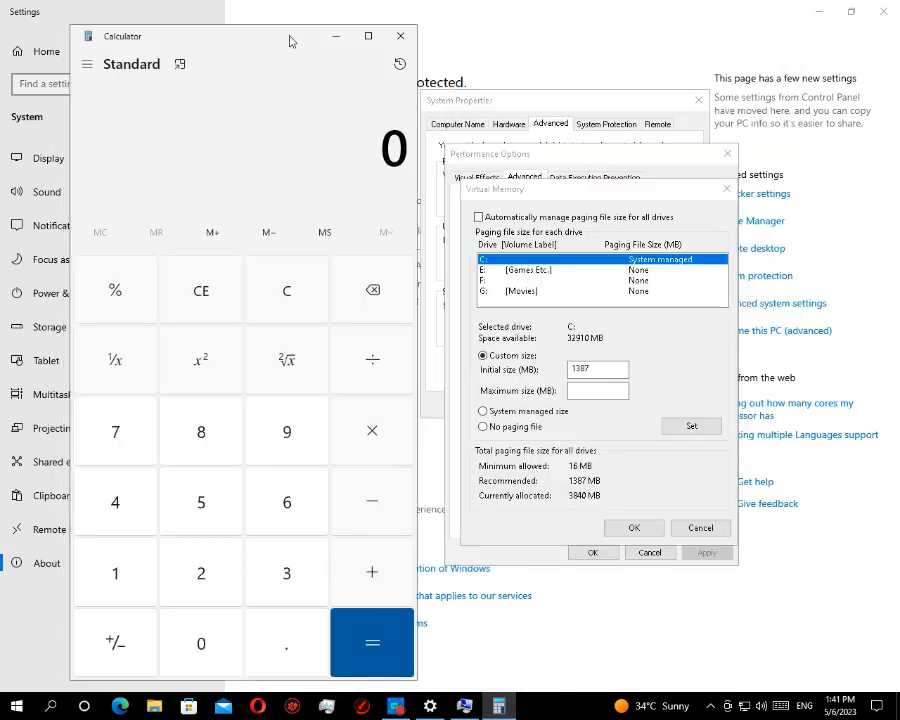
left_click(521, 232)
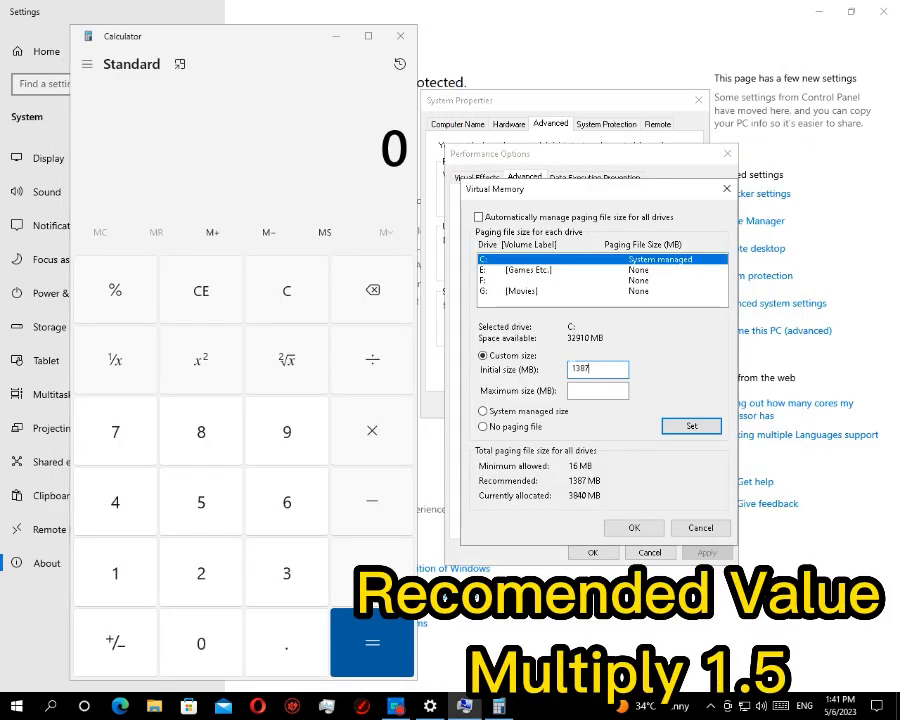
left_click(114, 571)
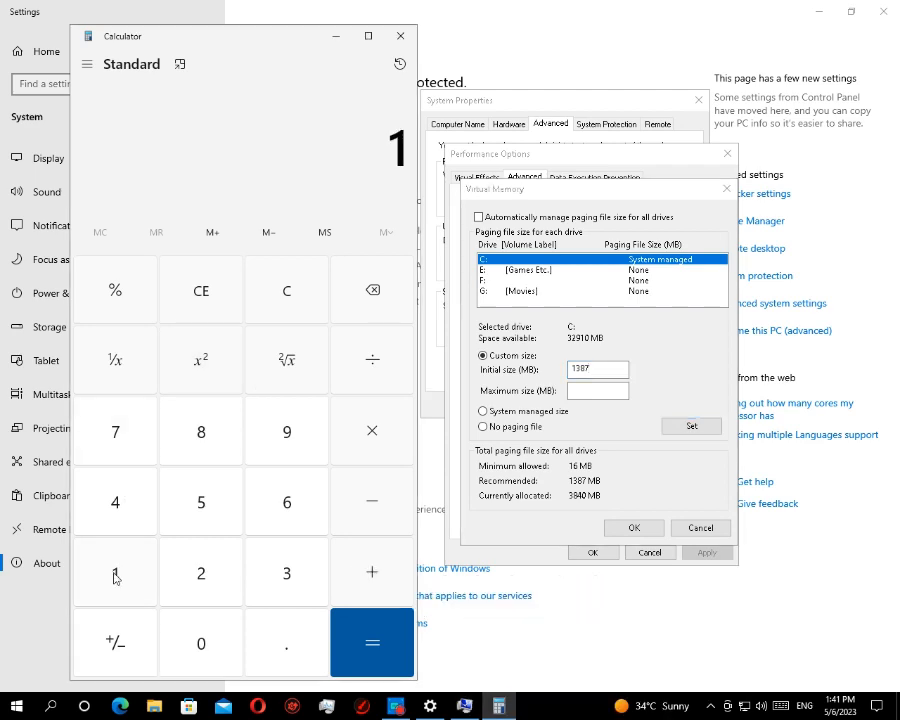
left_click(258, 566)
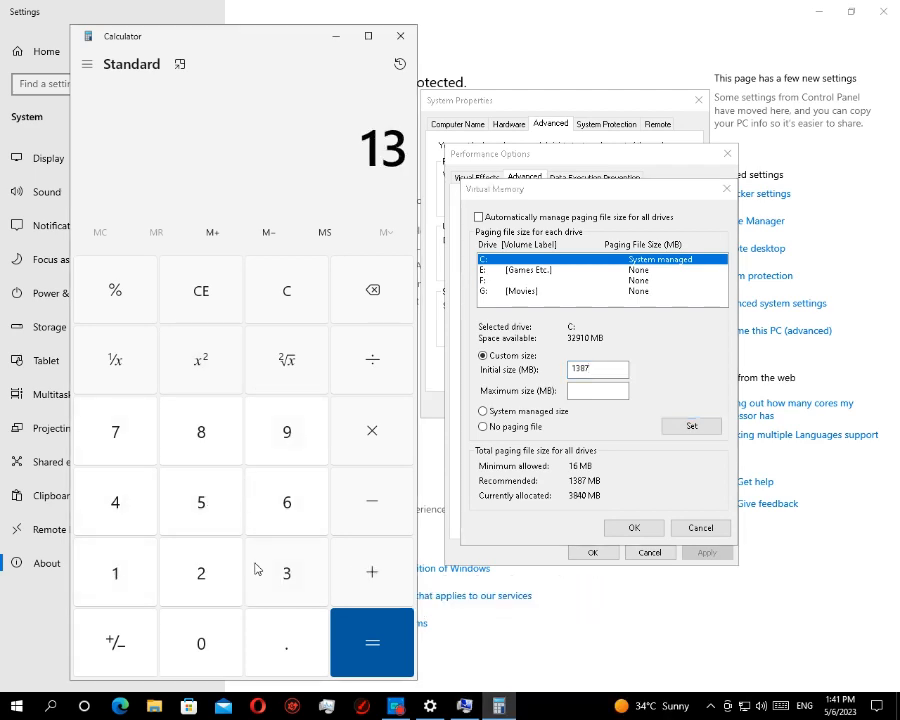
left_click(216, 441)
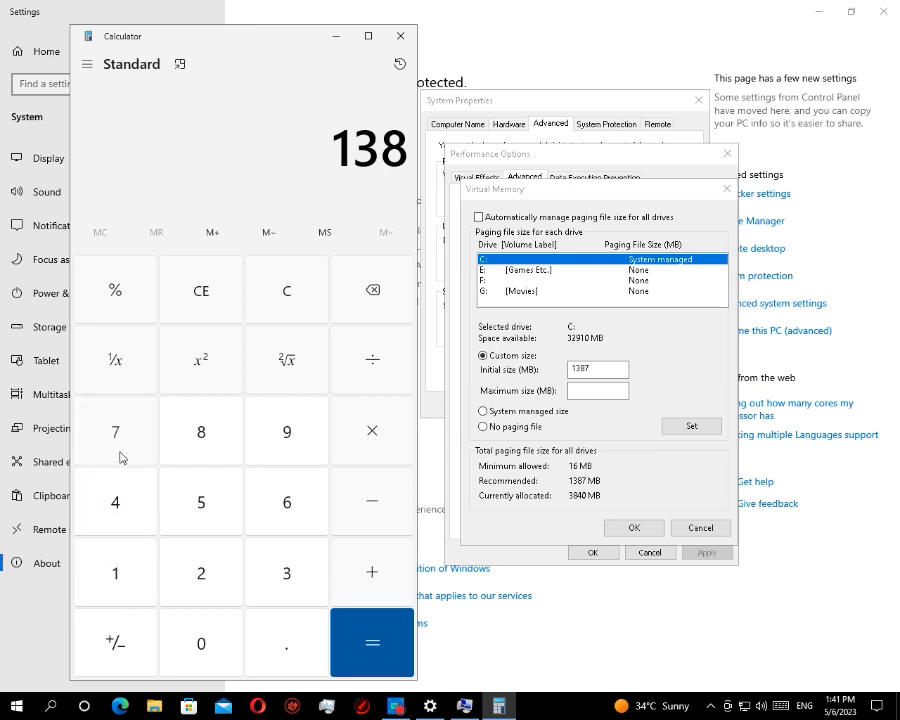
left_click(120, 457)
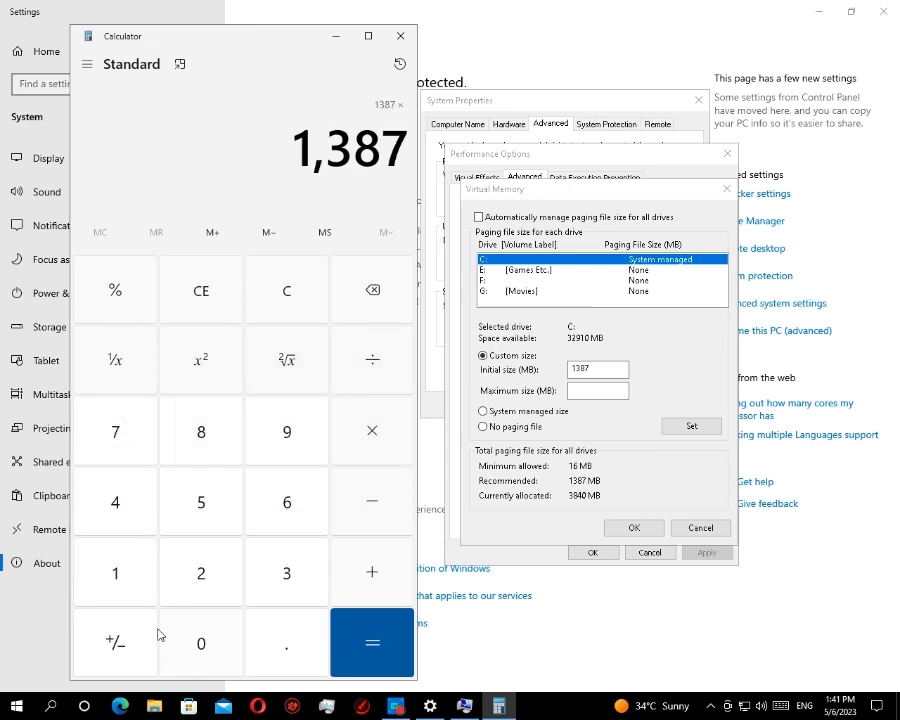
left_click(123, 572)
left_click(306, 653)
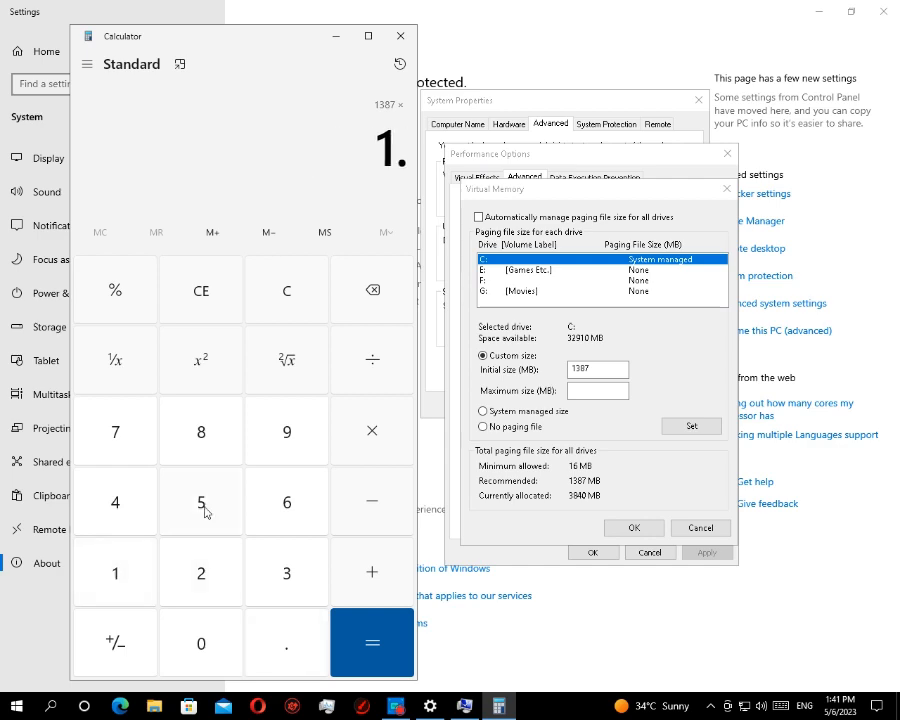
left_click(201, 500)
left_click(384, 635)
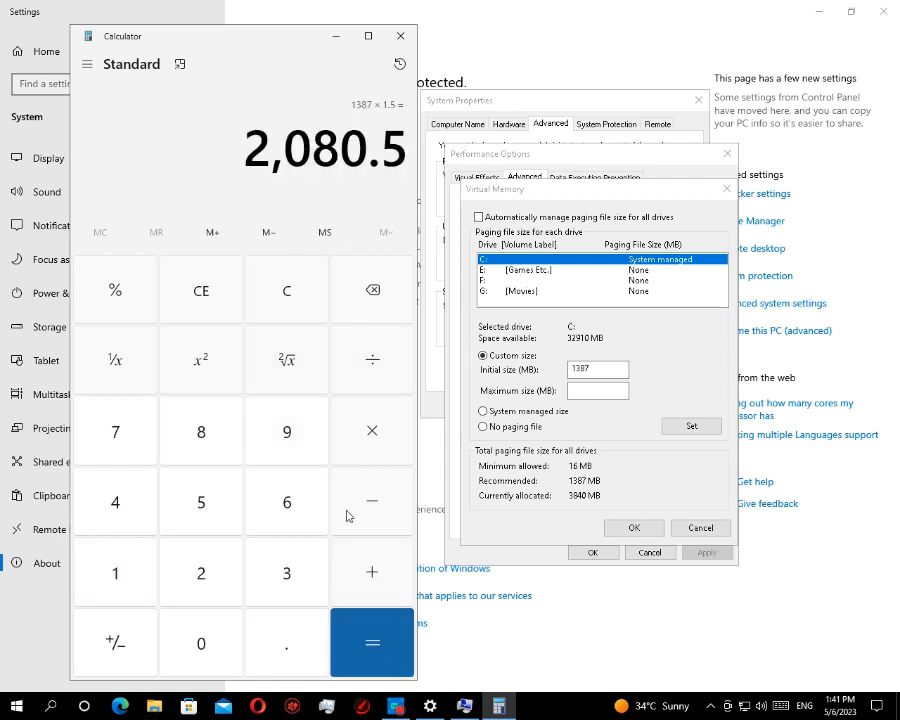
Step: Copy 2,080 from the Calculator result into the paging file's maximum size, and close Calculator
left_click_drag(361, 152, 227, 152)
right_click(288, 143)
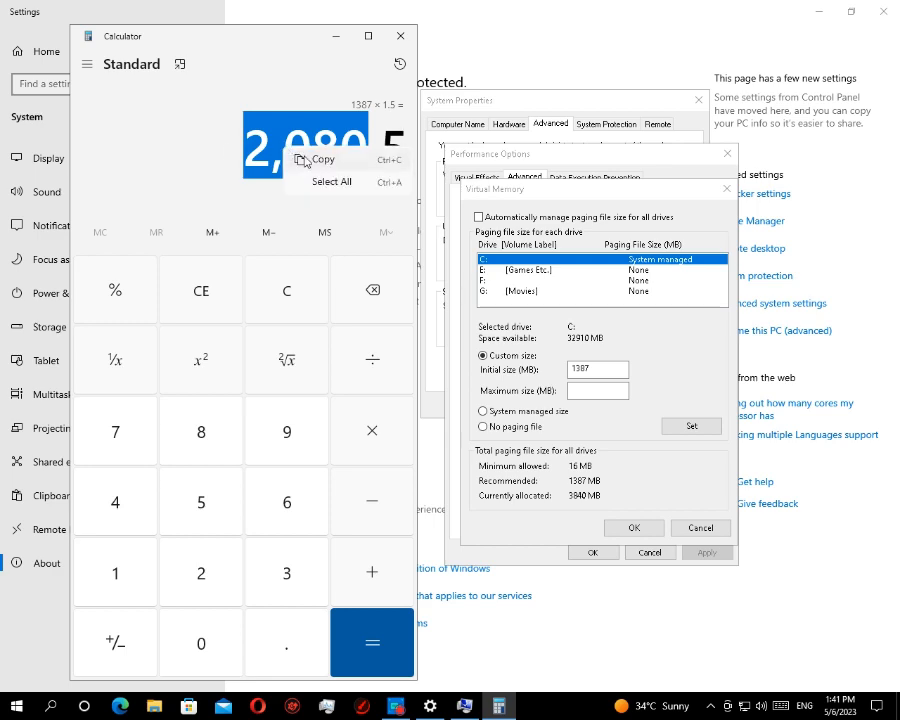
left_click(302, 155)
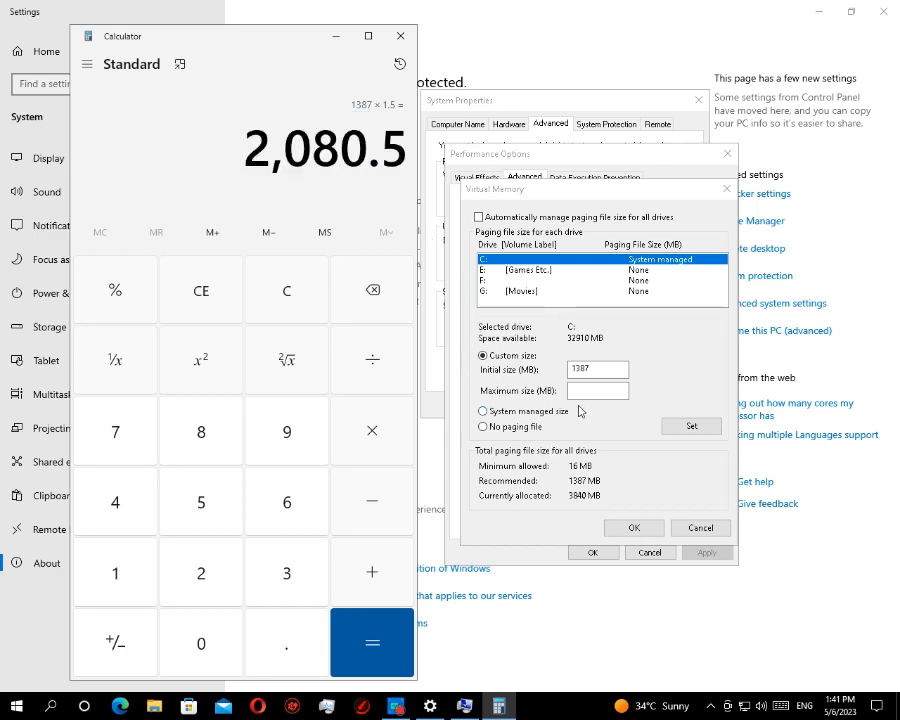
left_click(598, 390)
right_click(603, 394)
left_click(615, 455)
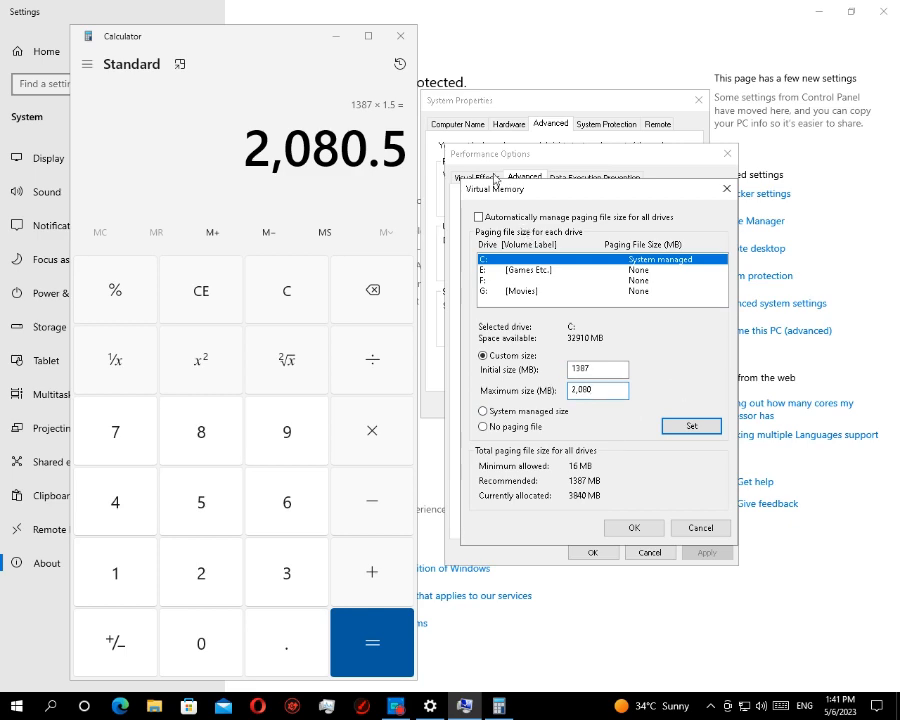
left_click(400, 35)
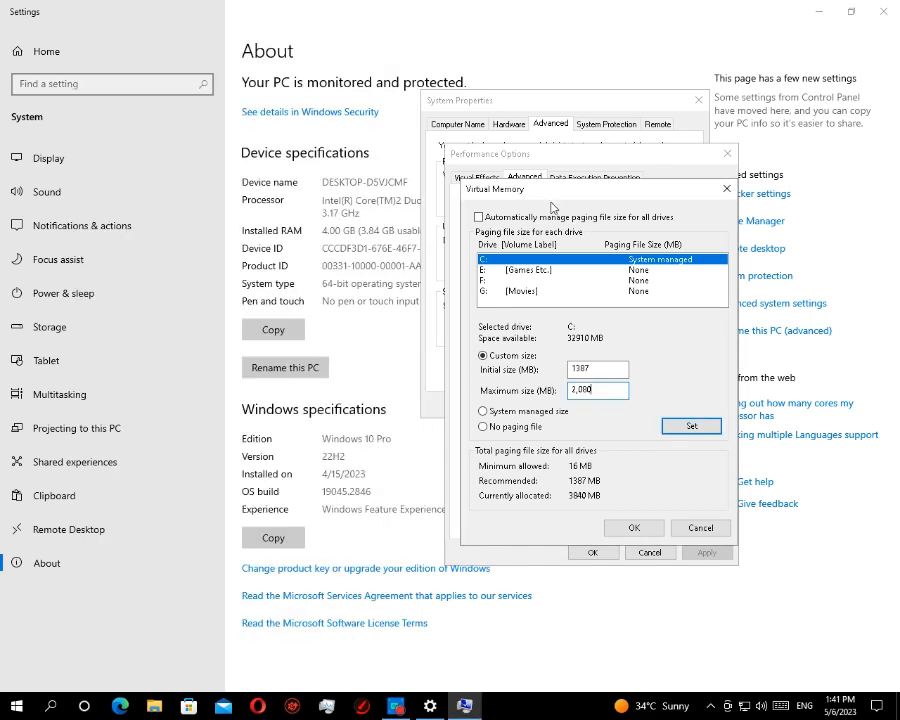
Step: Remove the comma from the paging file's maximum size, making it 2080 MB, and apply the custom size to drive C:
left_click(688, 427)
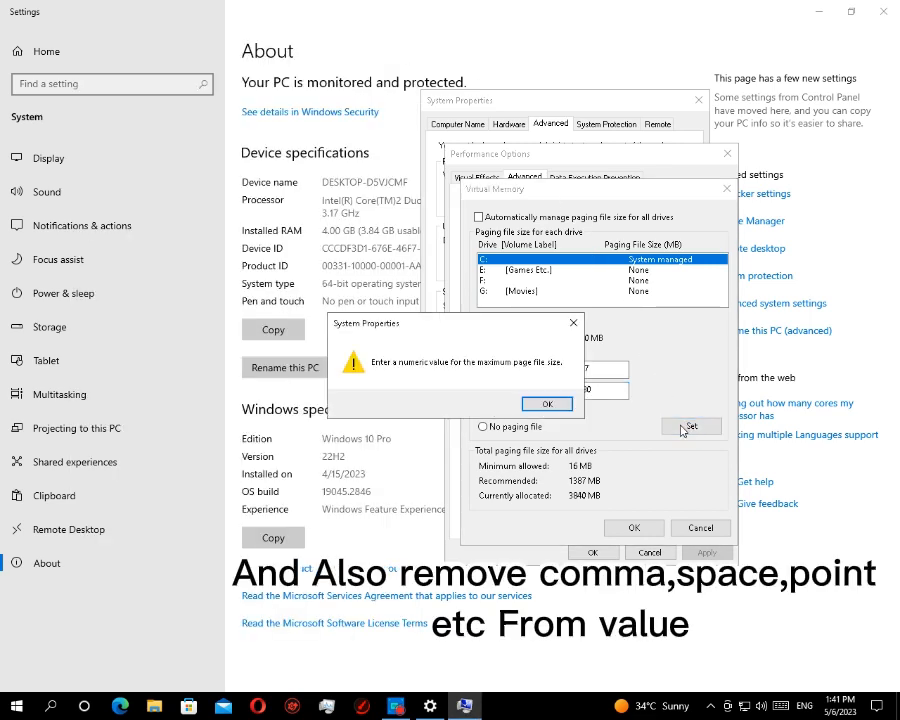
left_click(545, 403)
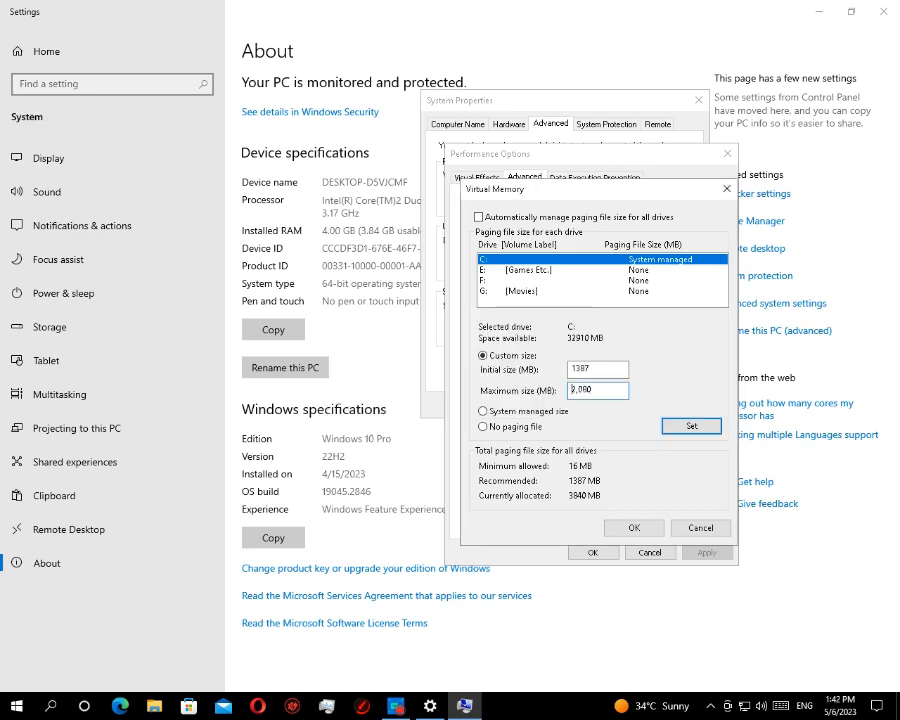
key("BackSpace")
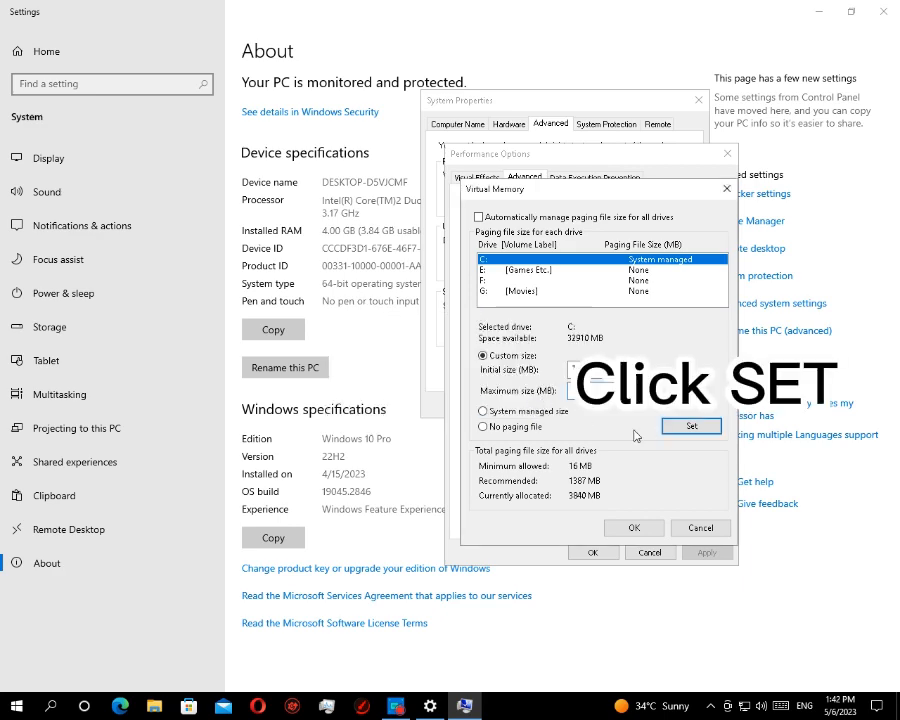
left_click(690, 426)
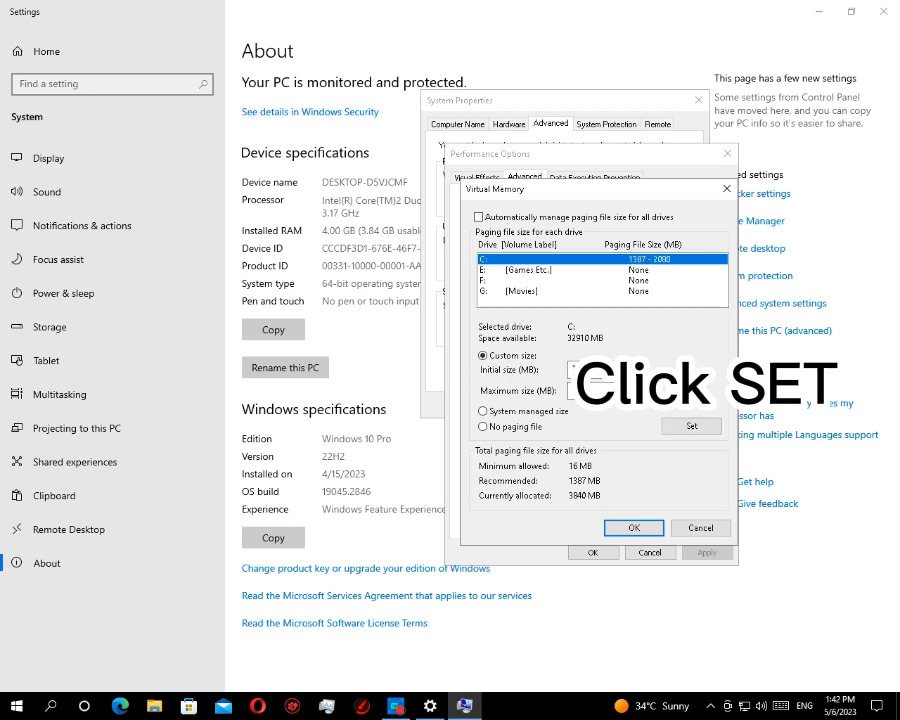
left_click(649, 530)
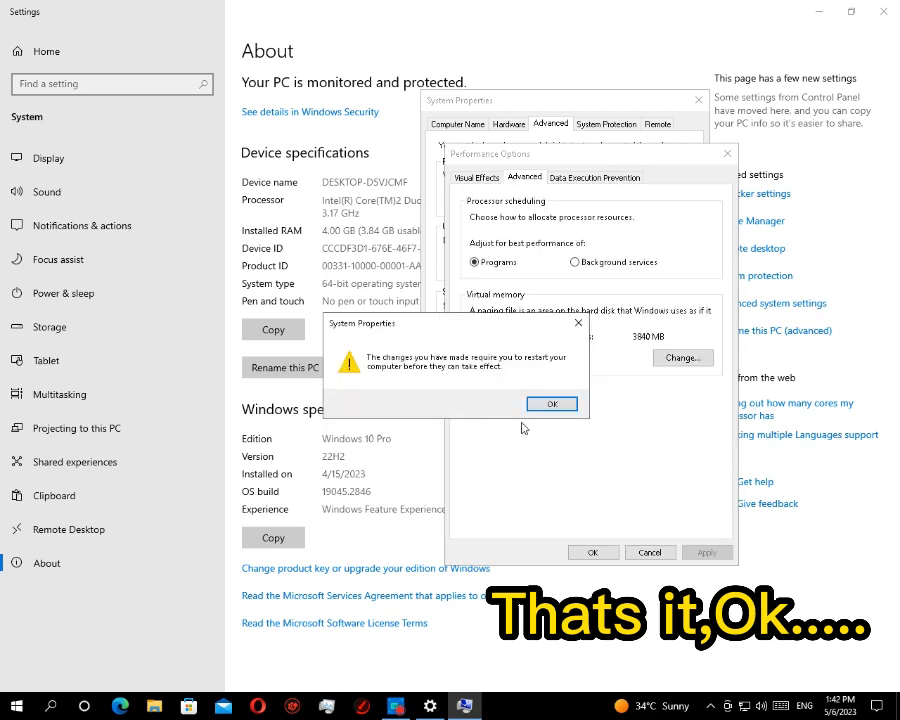
Step: Accept the performance and system property changes and restart the computer immediately
left_click(551, 403)
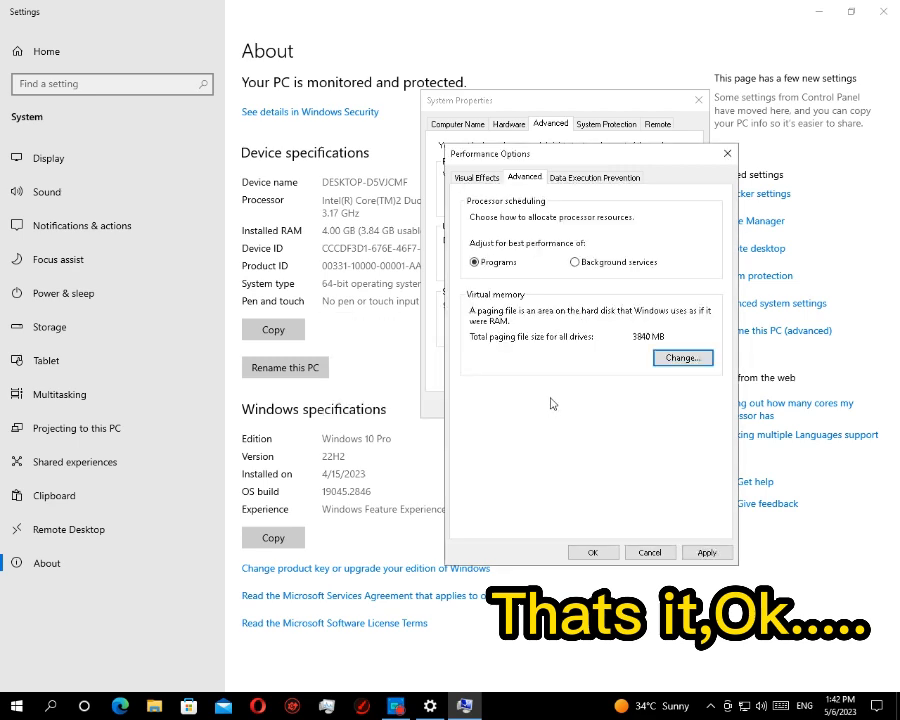
left_click(590, 552)
left_click(563, 404)
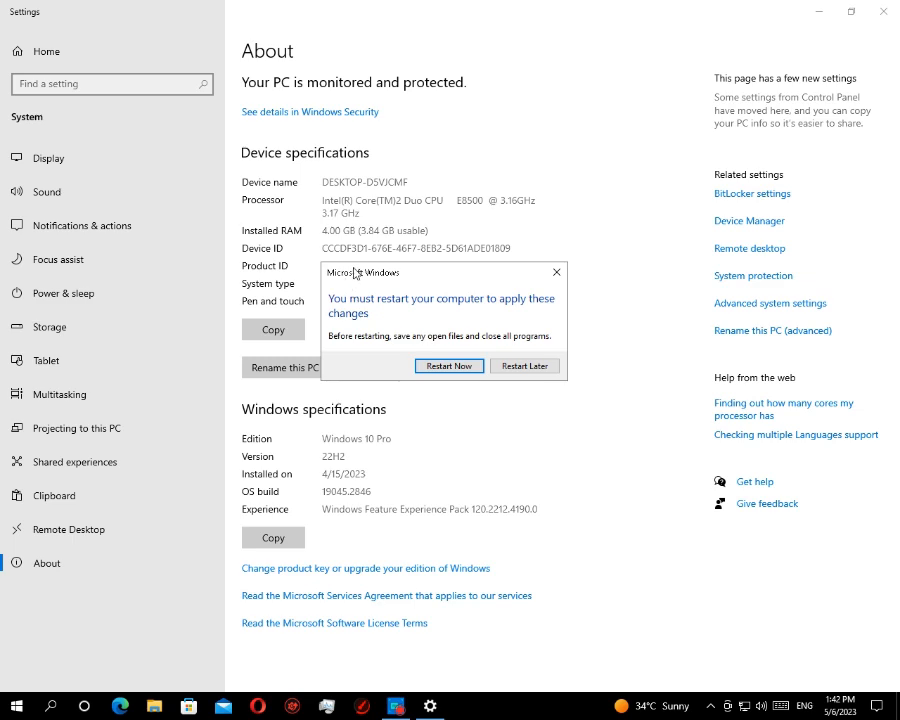
left_click_drag(536, 270, 722, 269)
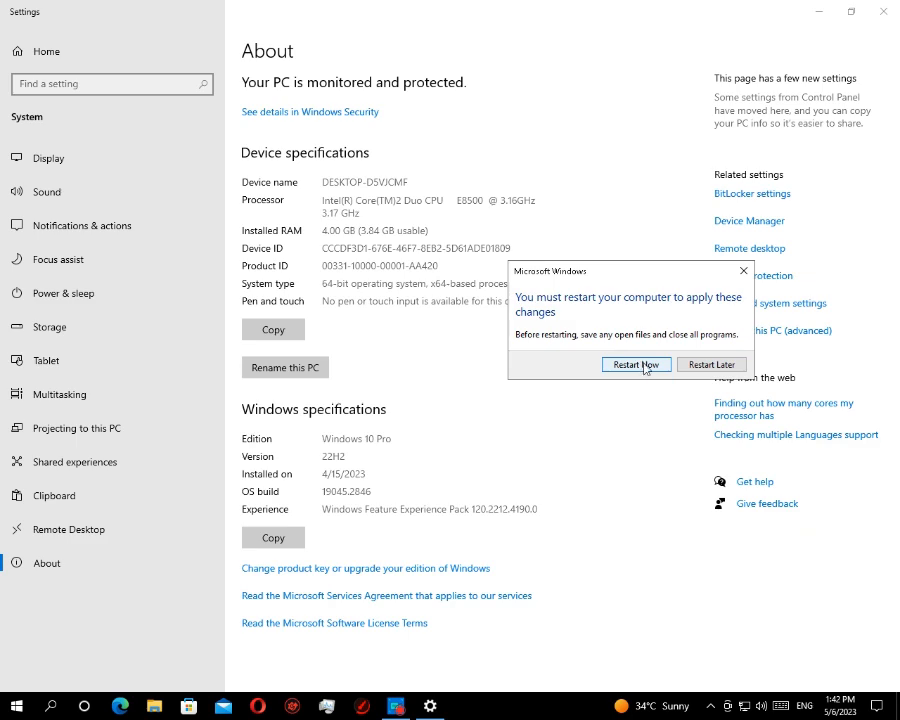
left_click(640, 364)
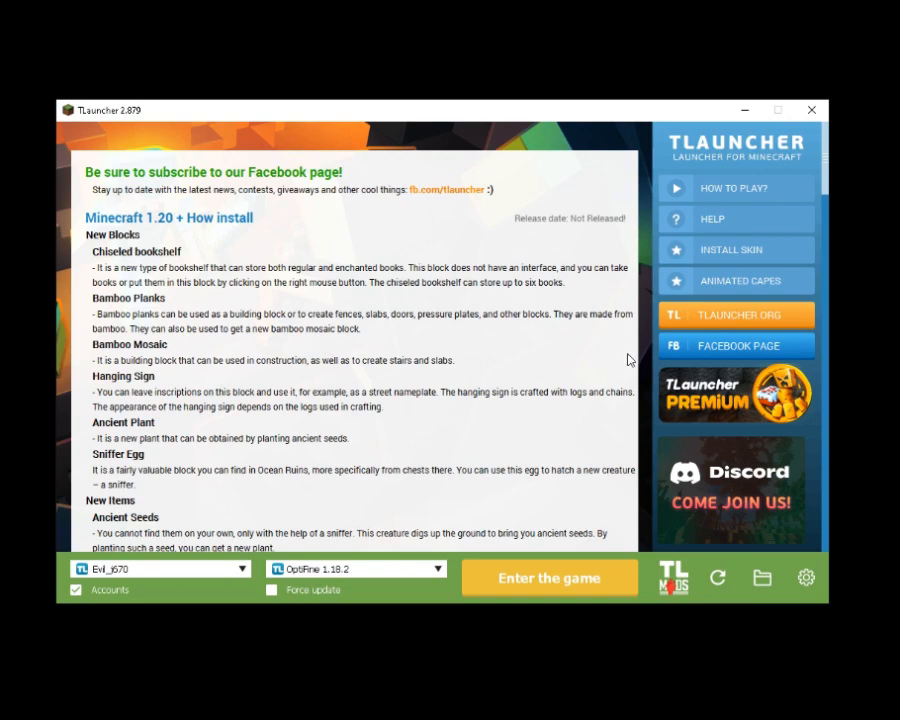
Step: Open the Minecraft settings in TLauncher and lower the memory allocation to 2561 MB
left_click(806, 577)
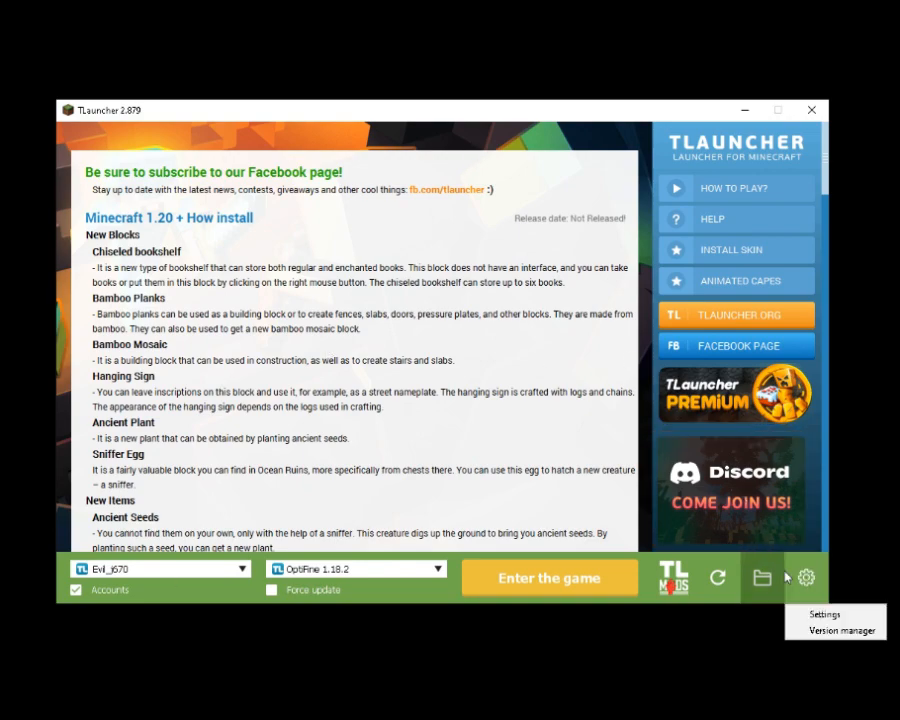
left_click(818, 617)
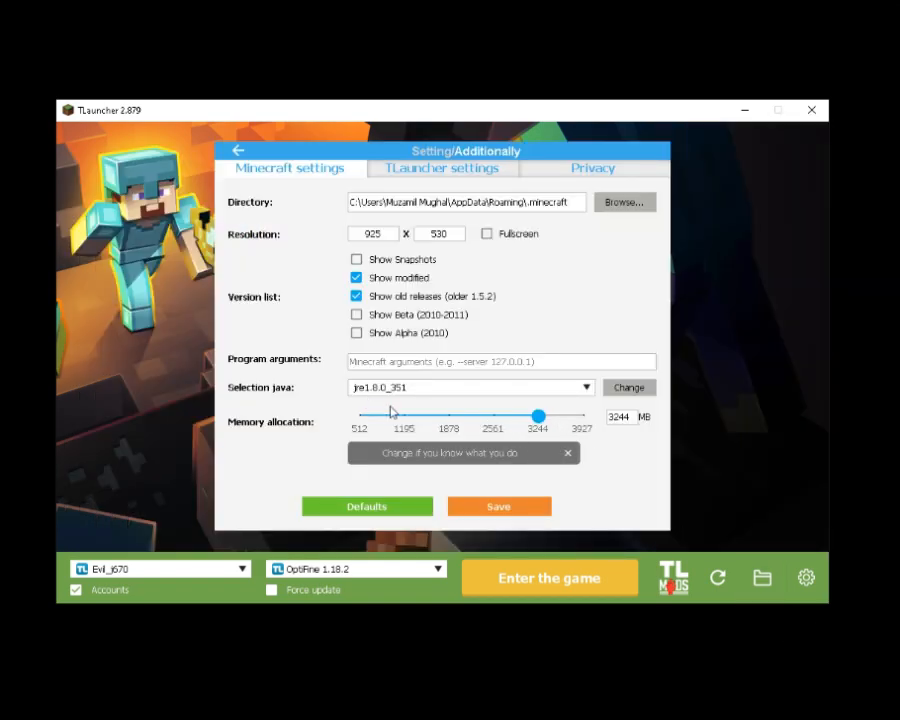
left_click_drag(540, 416, 514, 428)
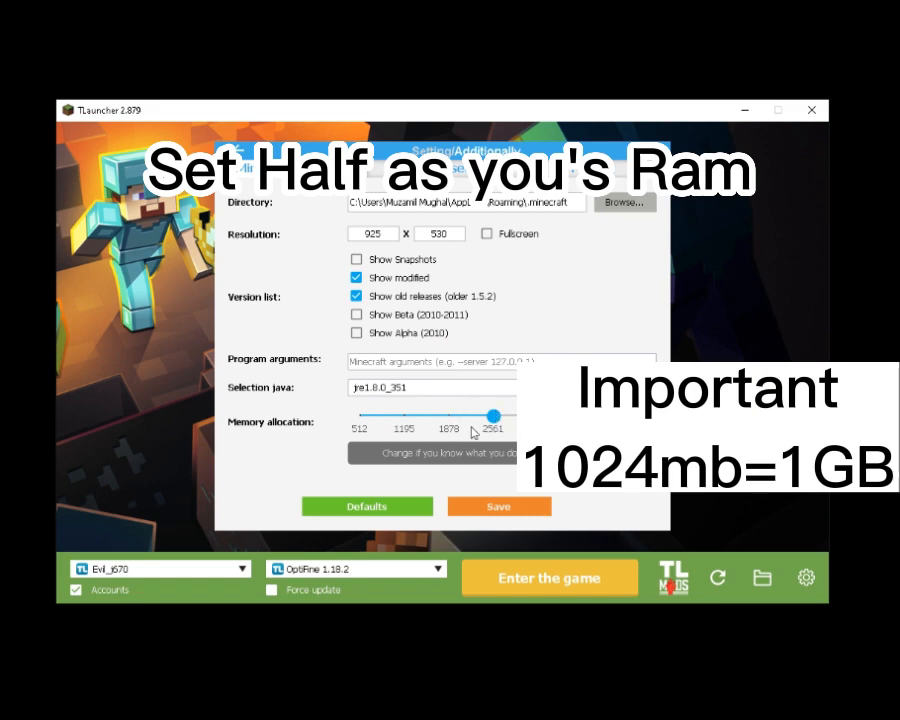
Step: Minimize TLauncher, check the installed RAM in the system properties opened from This PC, and close both windows
left_click(744, 110)
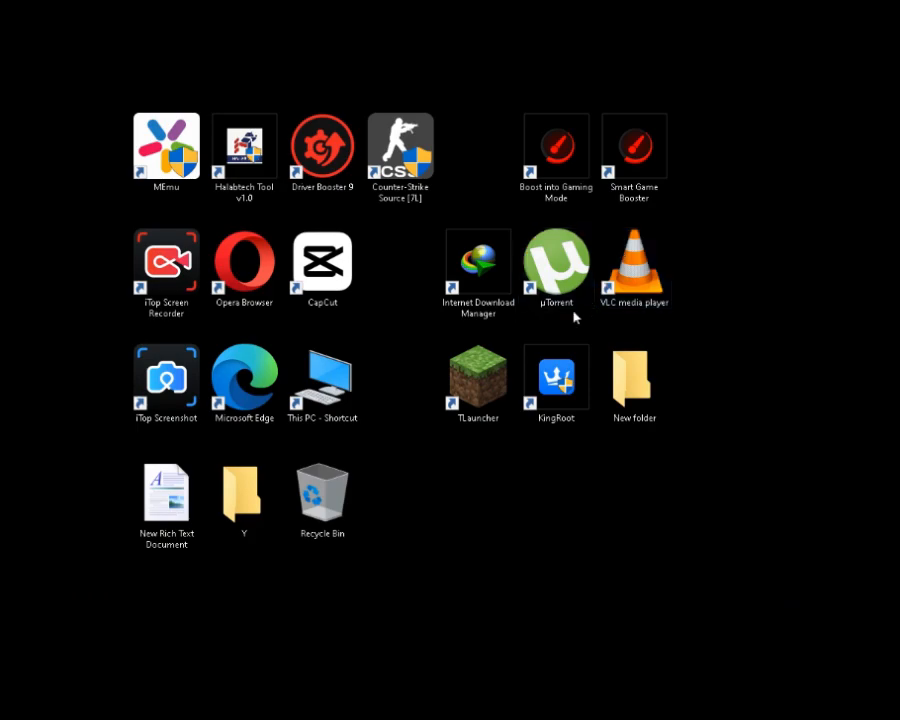
double_click(323, 404)
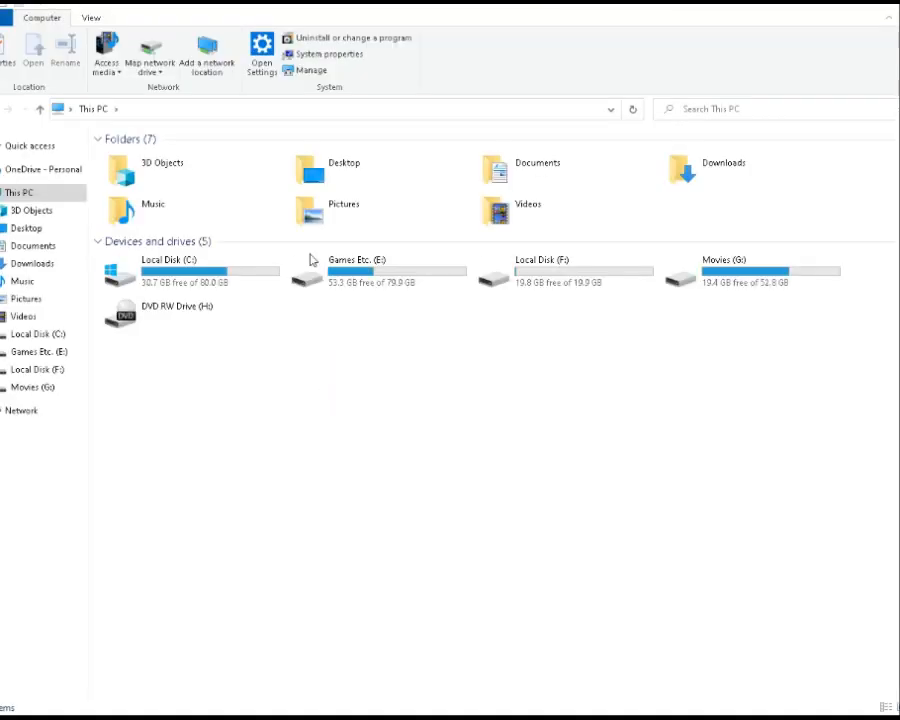
left_click(290, 54)
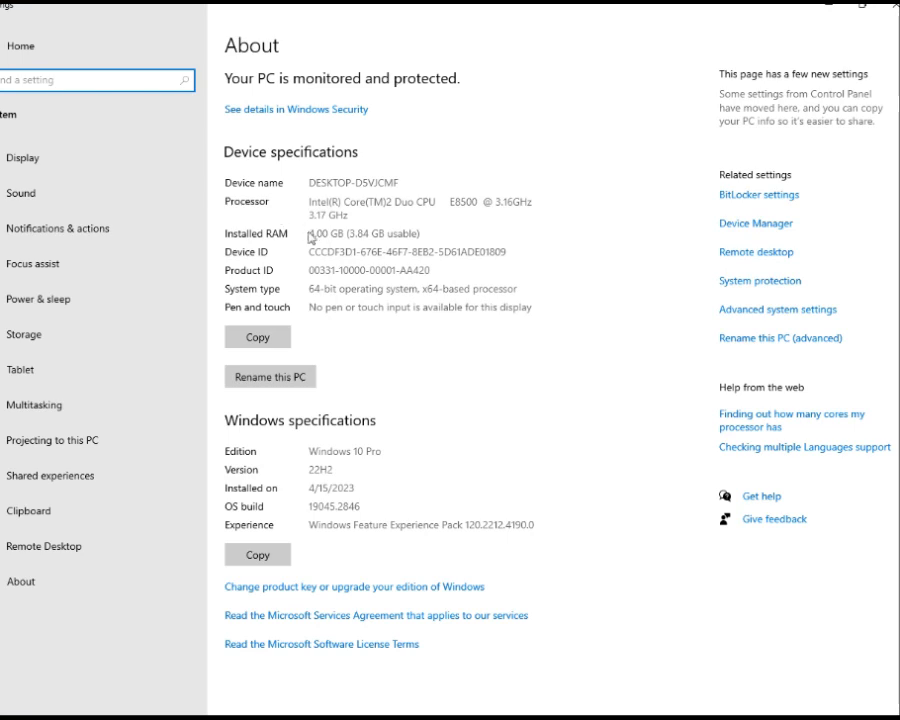
left_click_drag(343, 233, 309, 233)
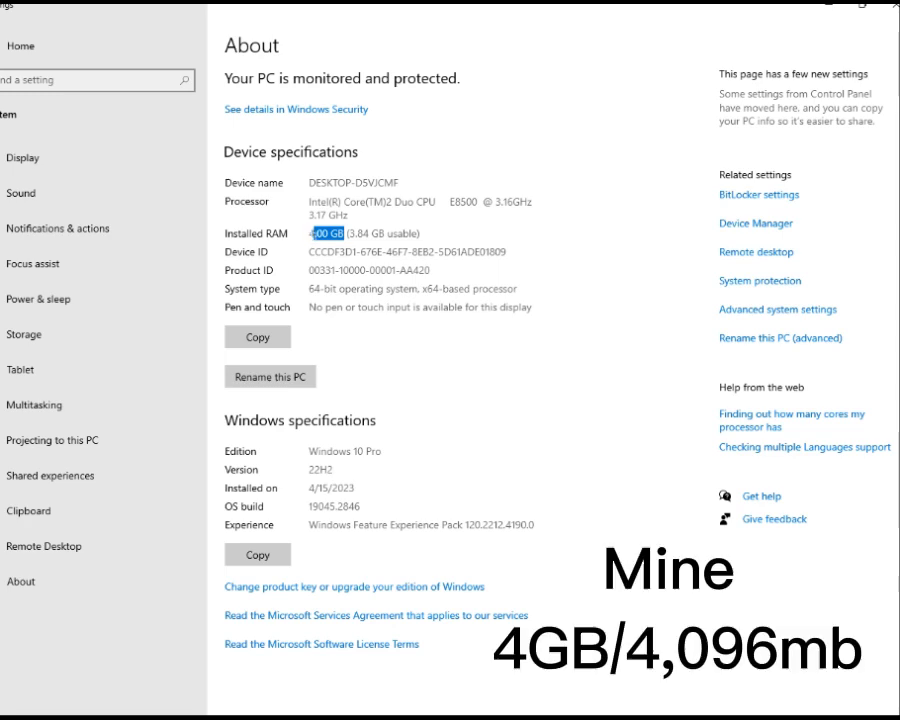
left_click(310, 242)
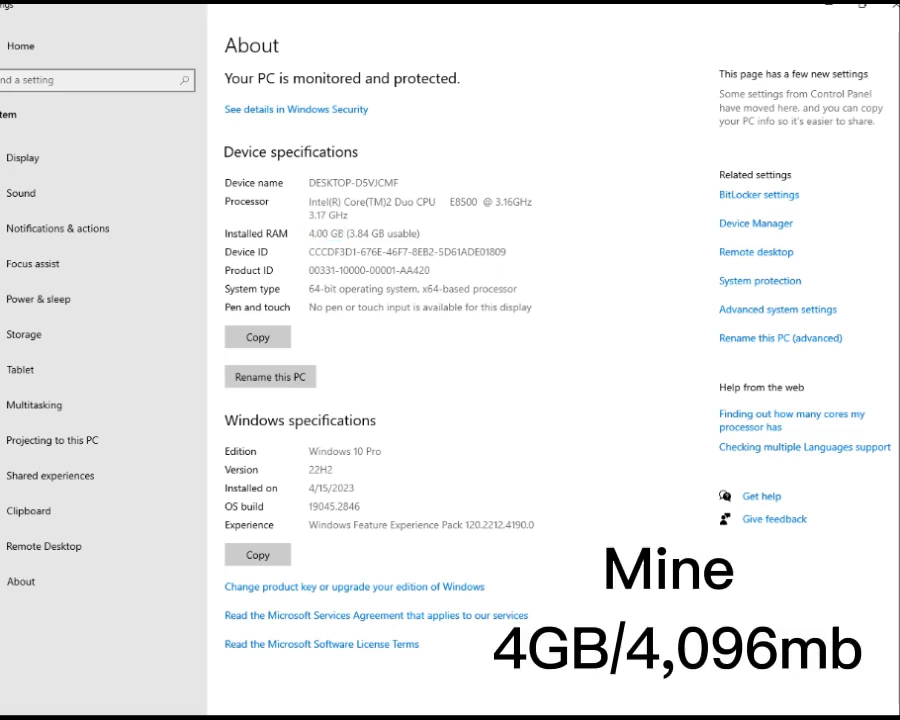
left_click_drag(343, 233, 309, 233)
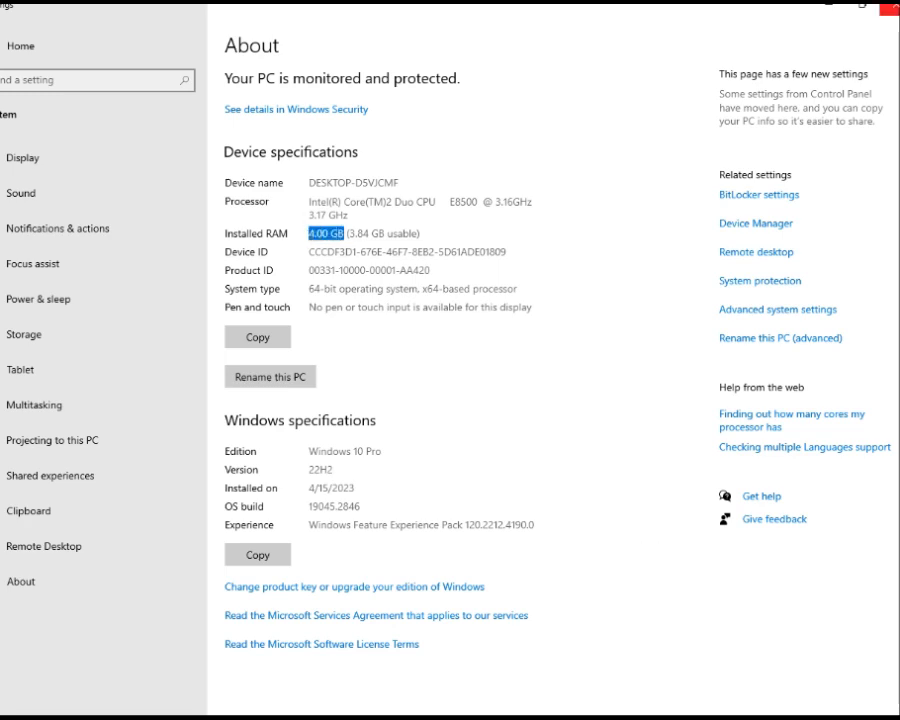
left_click(889, 8)
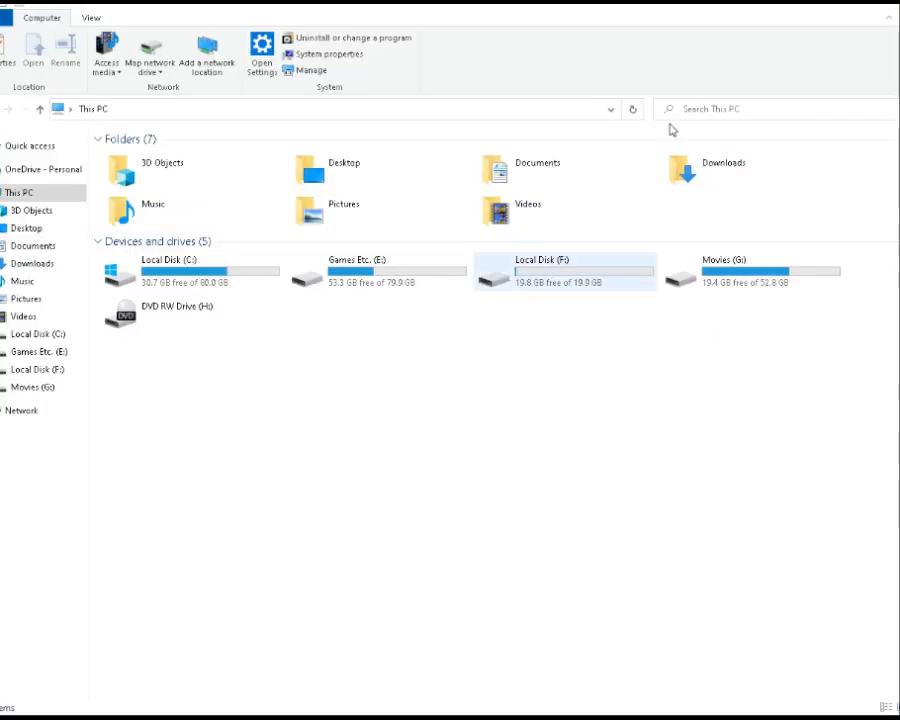
left_click(889, 8)
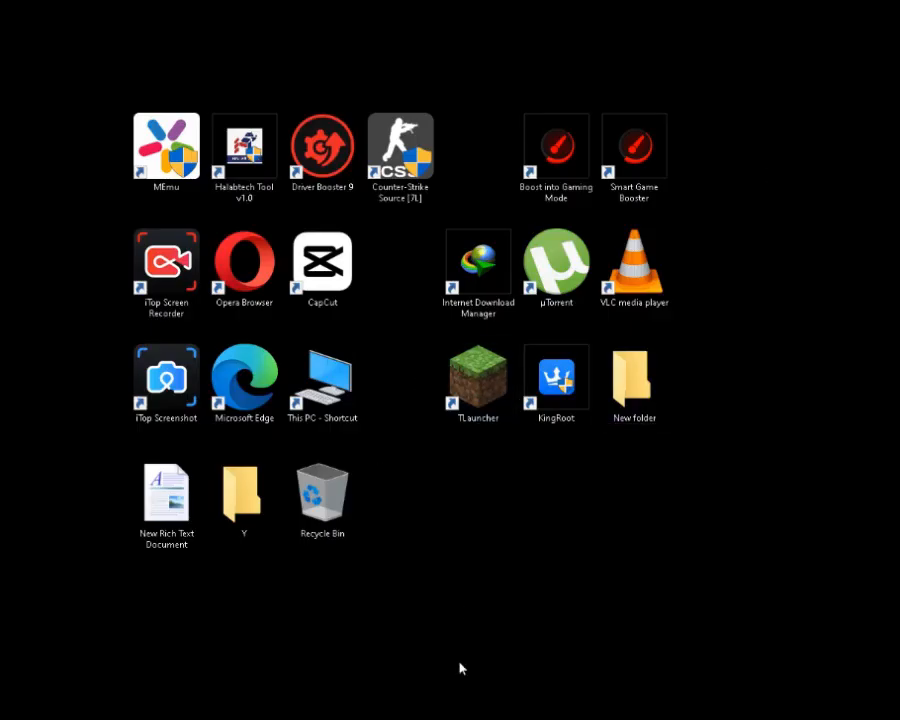
Step: Return to the TLauncher settings, set the memory allocation to 2048 MB, and save
left_click(420, 715)
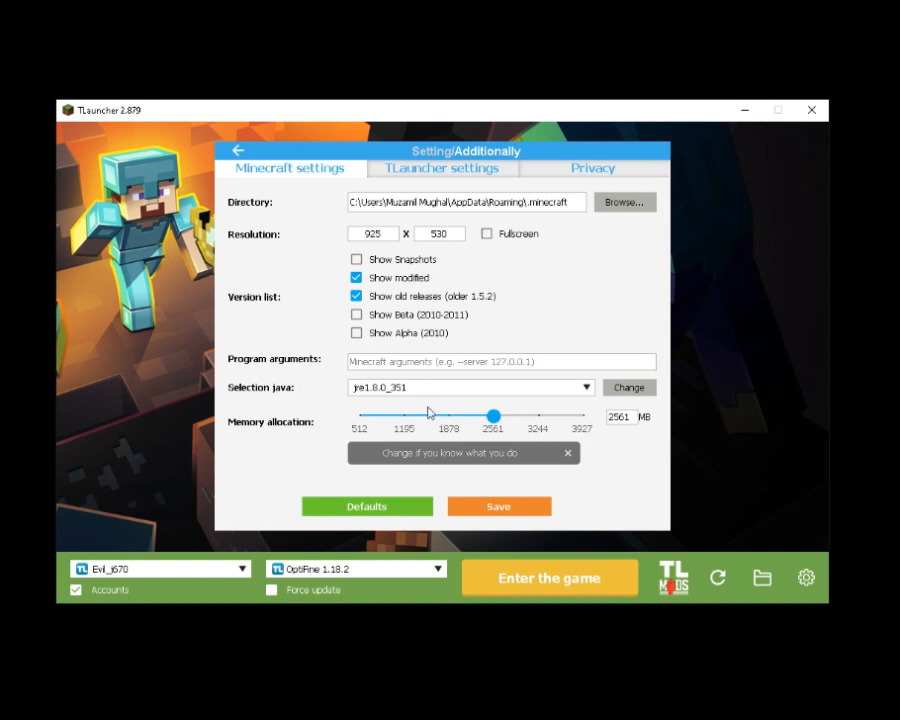
double_click(627, 417)
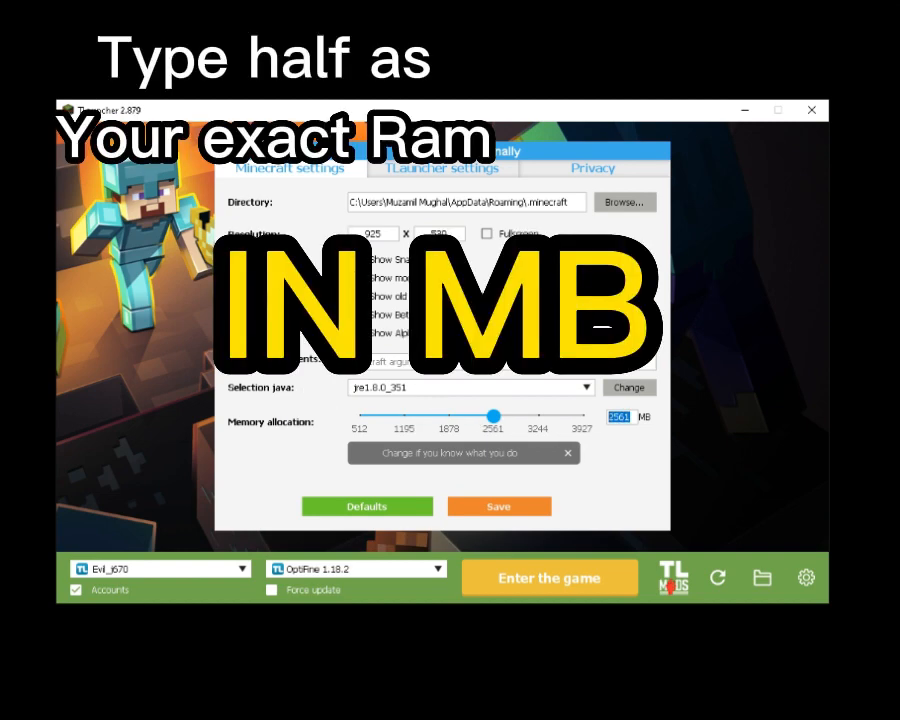
type("0")
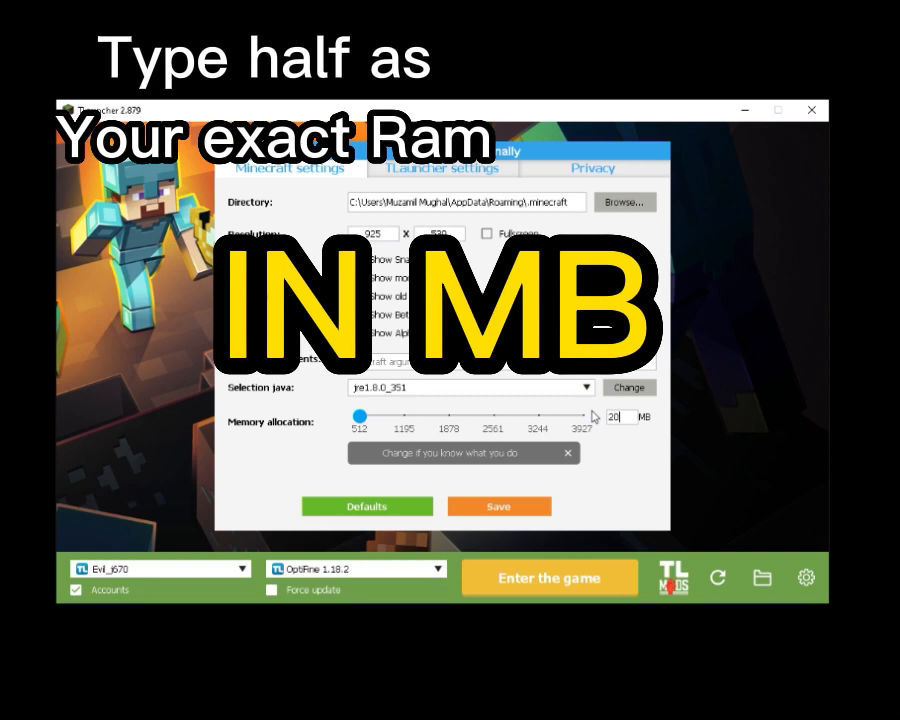
type("48")
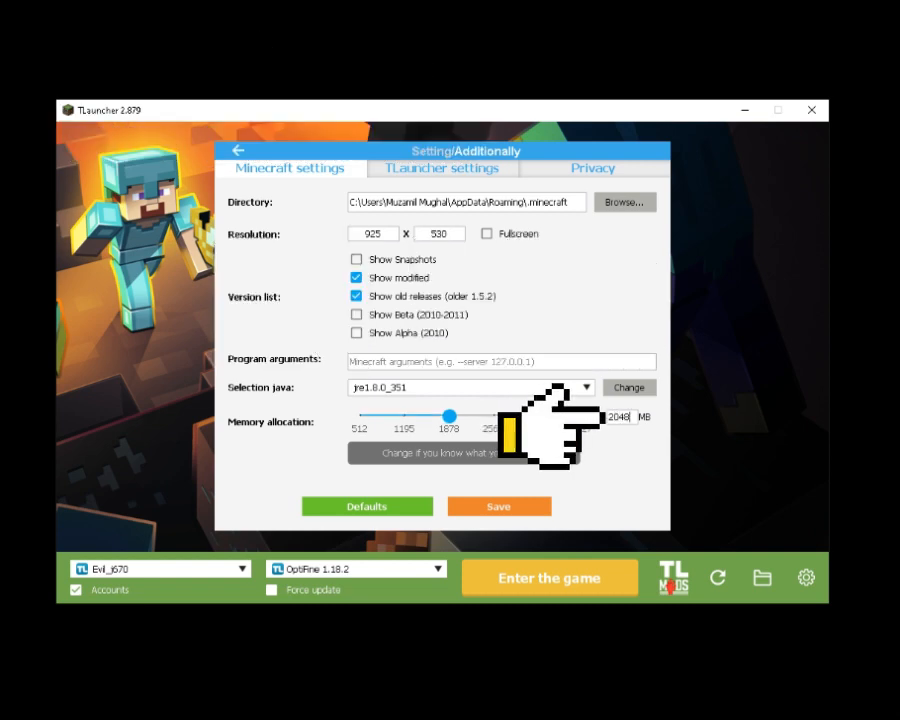
left_click(540, 515)
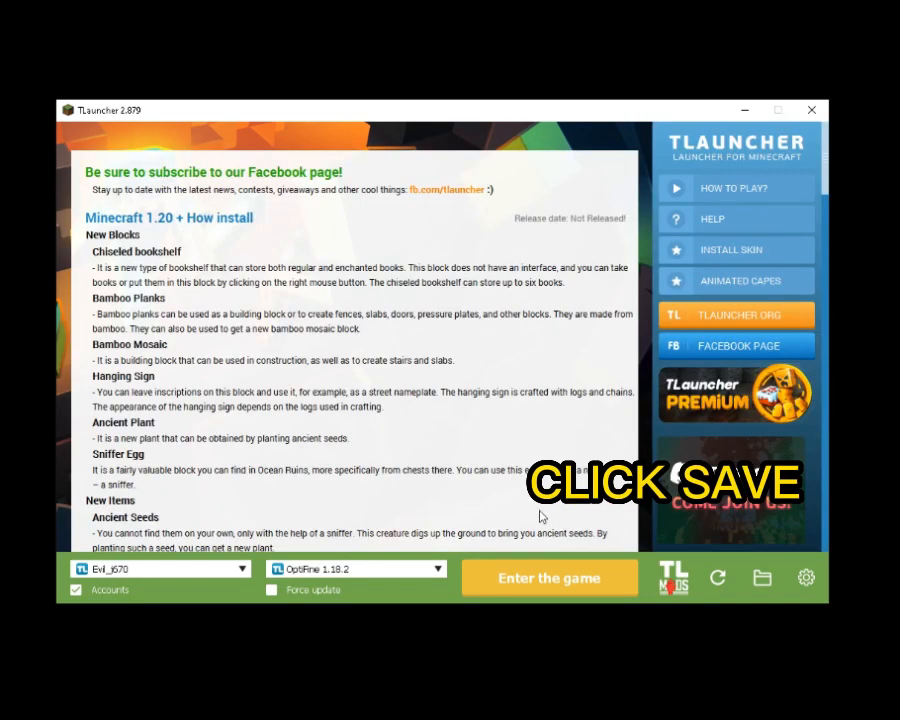